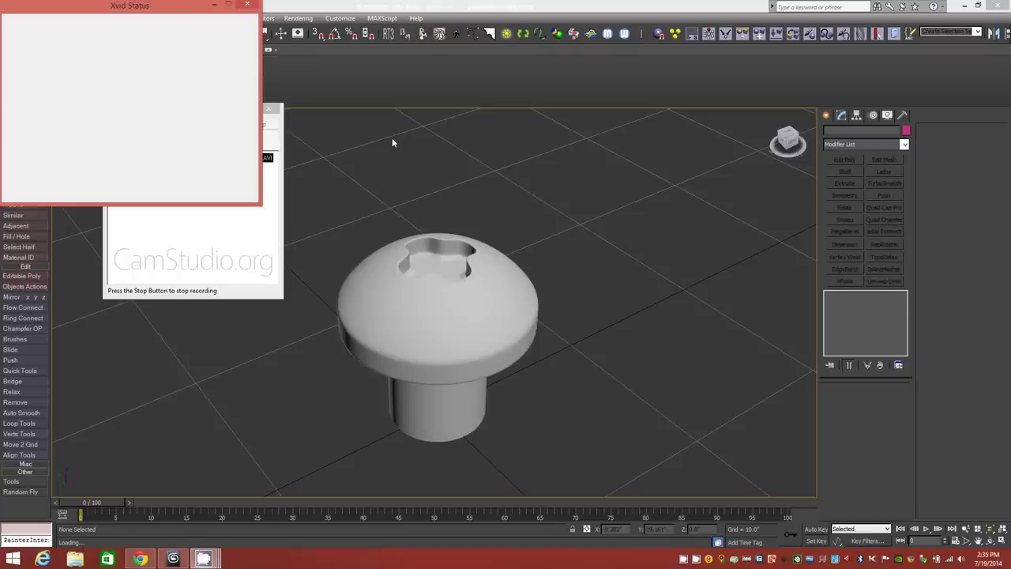
Select the finished screw and use Hide Selection so only the empty grid remains.
left_click(392, 138)
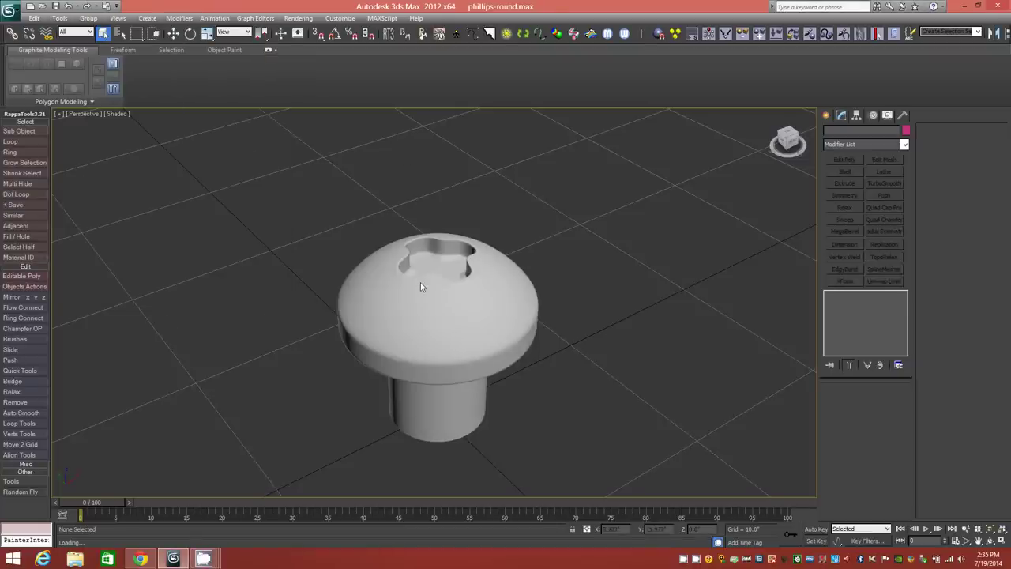
mouse_move(421, 270)
middle_mouse_down("alt")
mouse_move(424, 315)
mouse_move(407, 264)
mouse_move(420, 248)
mouse_move(420, 266)
middle_mouse_up("alt")
left_click(449, 339)
mouse_move(449, 339)
middle_mouse_down("alt")
mouse_move(432, 355)
mouse_move(449, 289)
mouse_move(443, 366)
mouse_move(412, 410)
mouse_move(355, 346)
mouse_move(492, 366)
mouse_move(462, 359)
middle_mouse_up("alt")
right_click(462, 359)
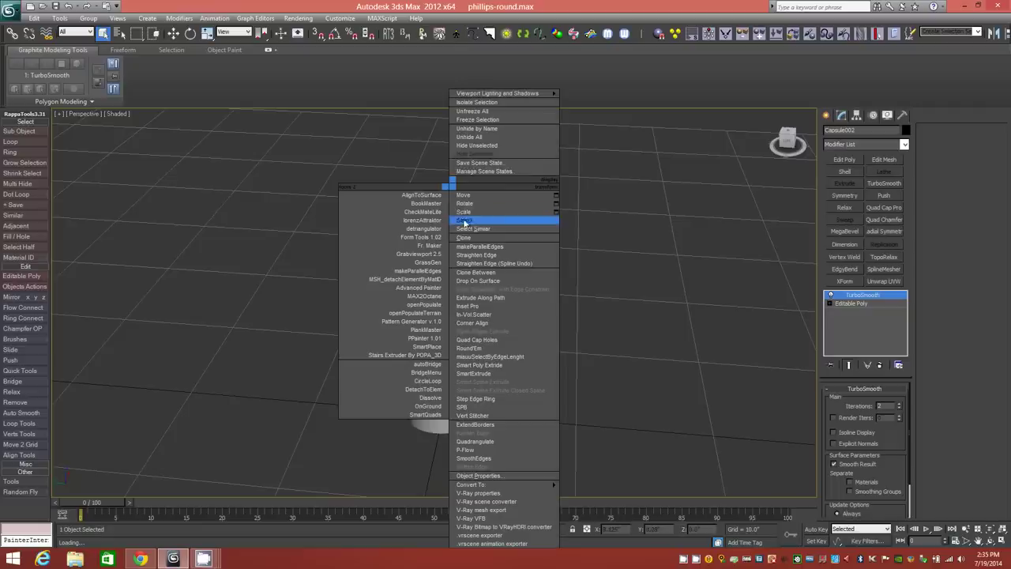
left_click(506, 153)
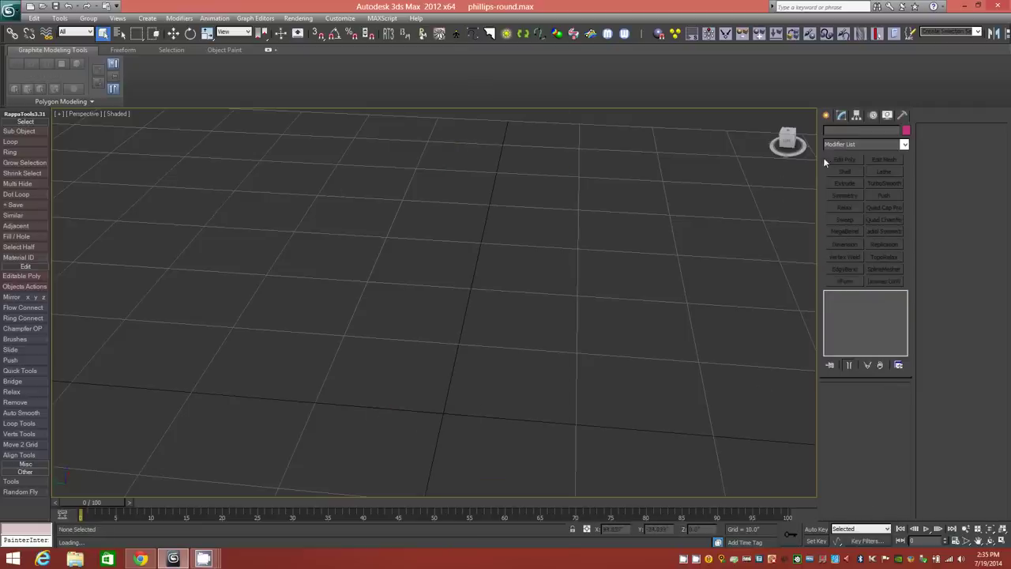
Draw a 16-sided Extended Primitives capsule standing upright near the grid's centre.
key("z")
left_click(826, 116)
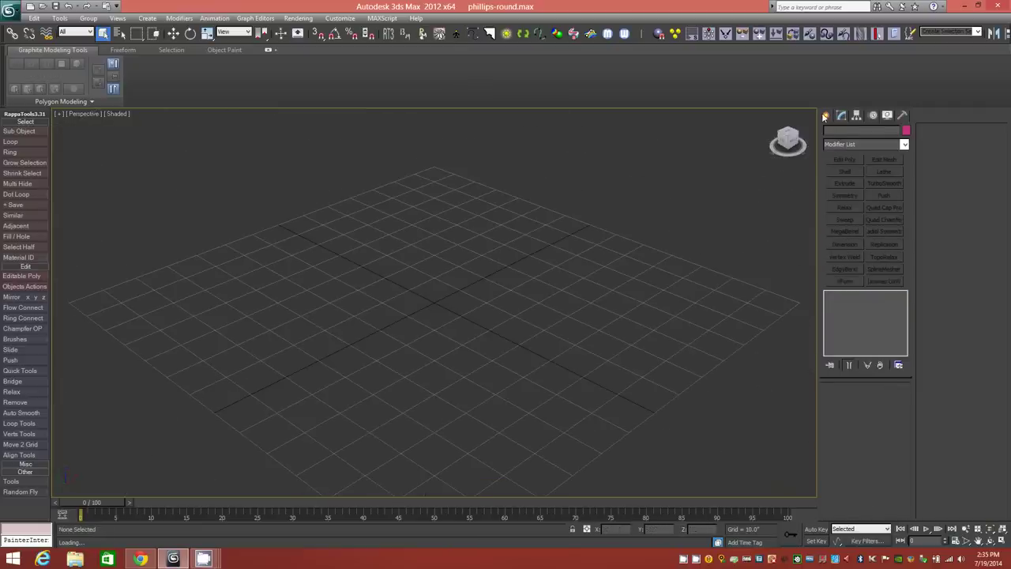
left_click(894, 148)
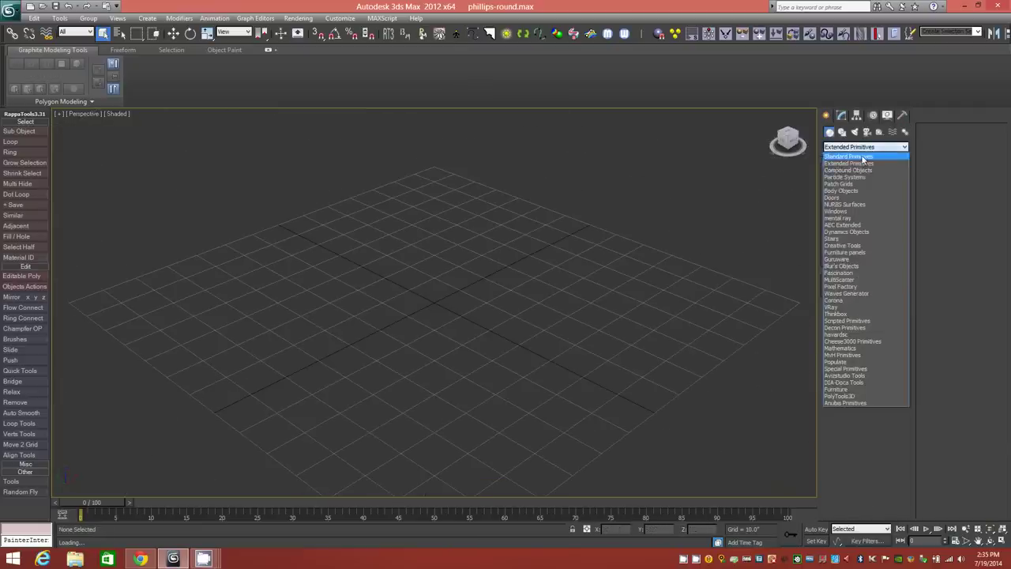
left_click(857, 163)
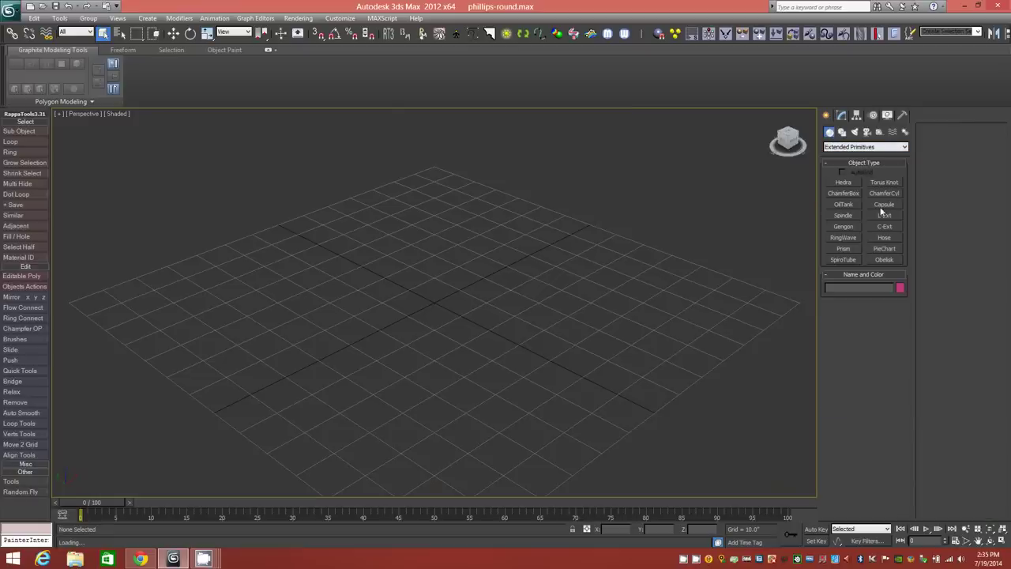
left_click(887, 203)
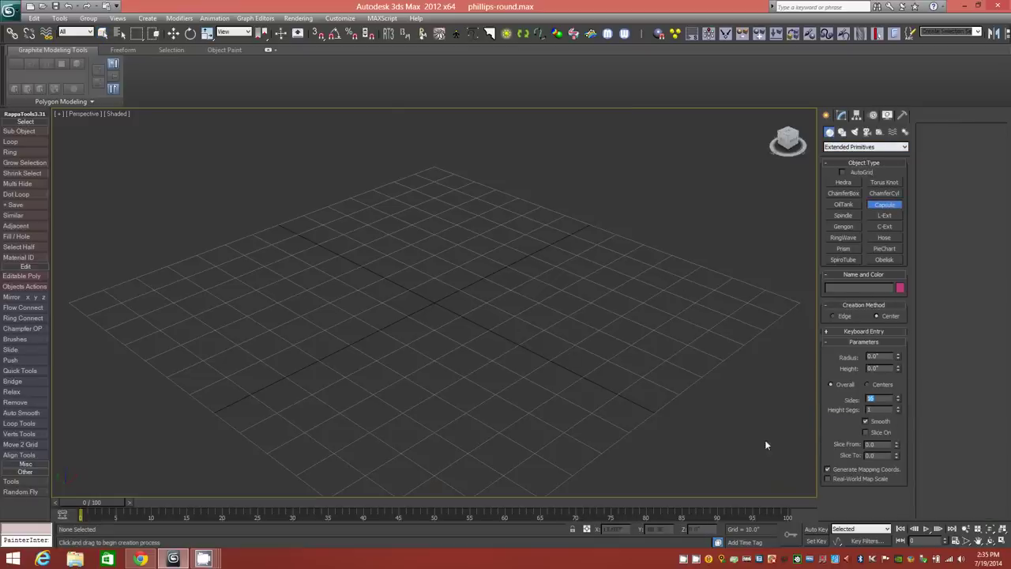
double_click(893, 400)
left_click_drag(434, 306, 432, 288)
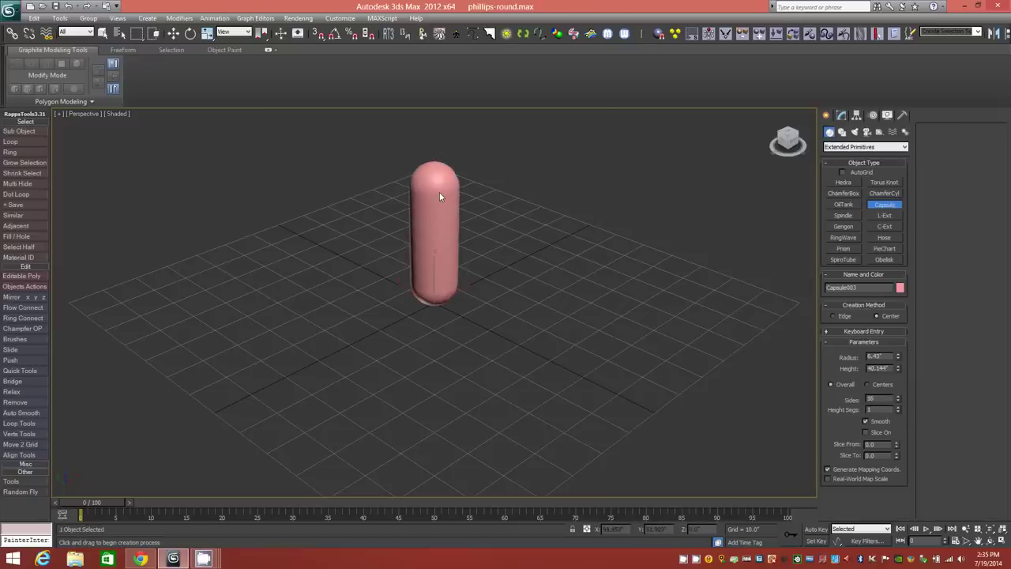
Set the viewport to Shaded + Edged Faces to show the capsule's edges.
left_click(842, 115)
left_click(116, 114)
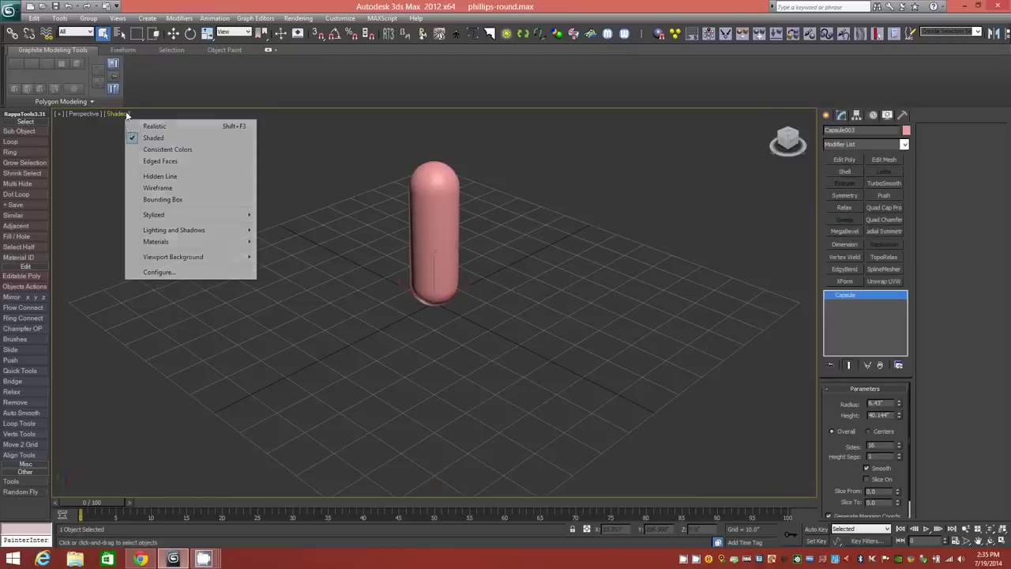
left_click(155, 162)
Level the view to the front and convert Capsule003 to an Editable Poly.
key("z")
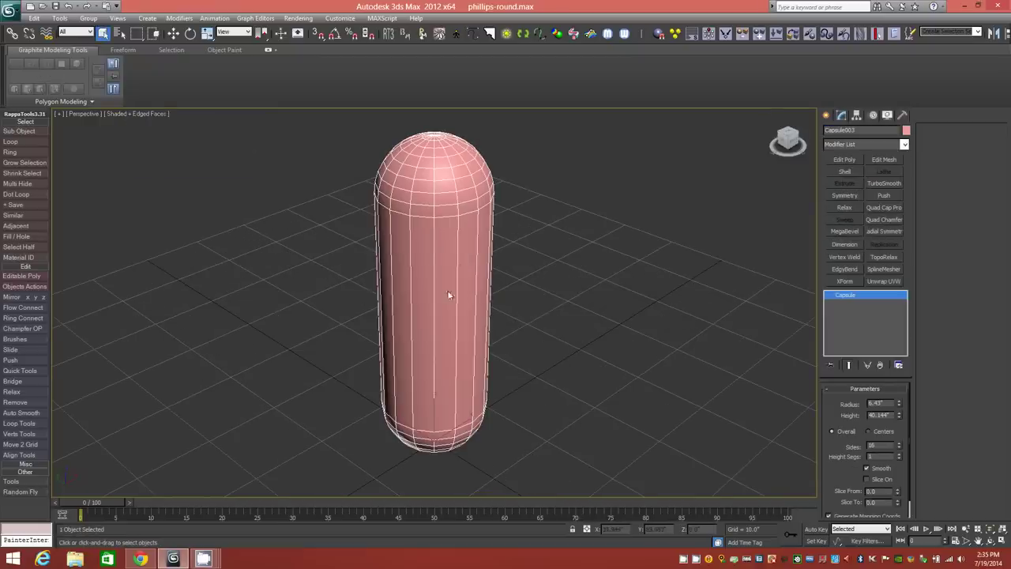
middle_click_drag(447, 255, 403, 227, "alt")
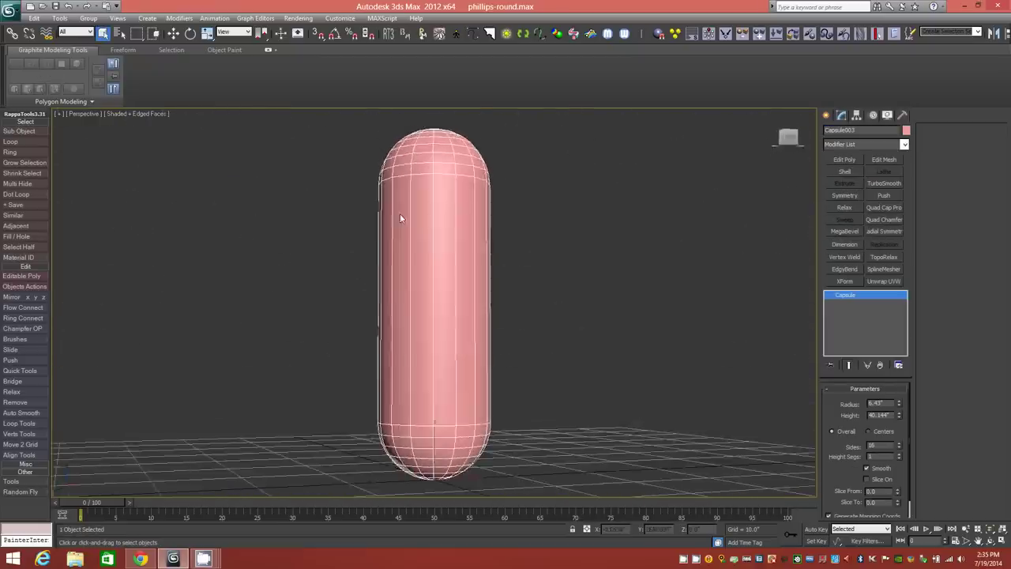
left_click(786, 141)
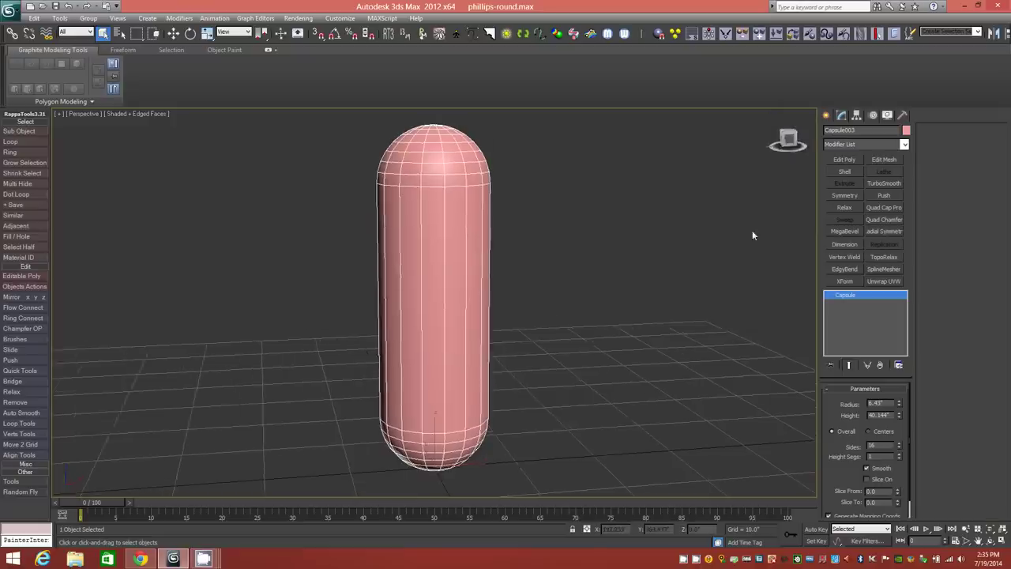
right_click(843, 293)
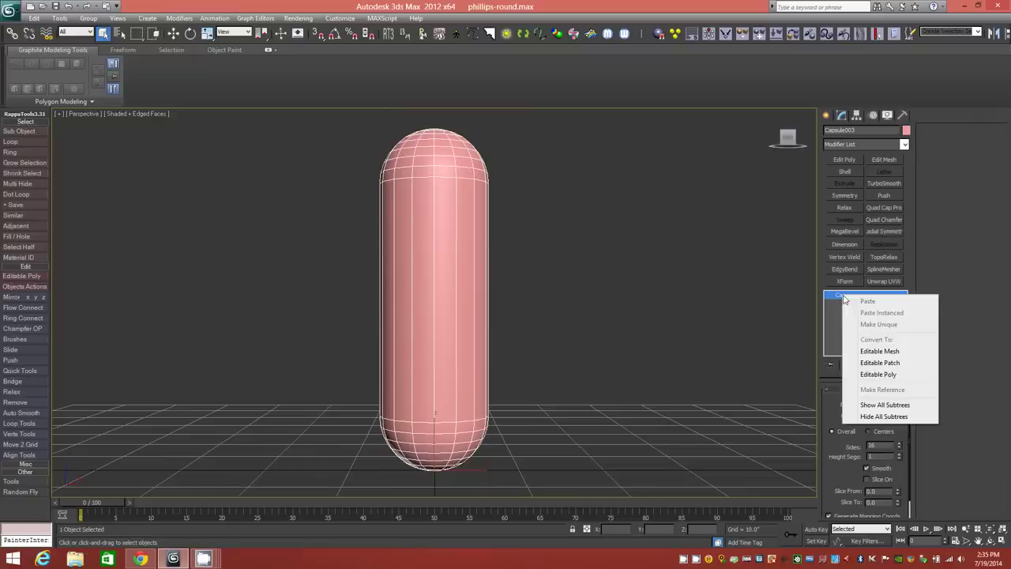
left_click(876, 374)
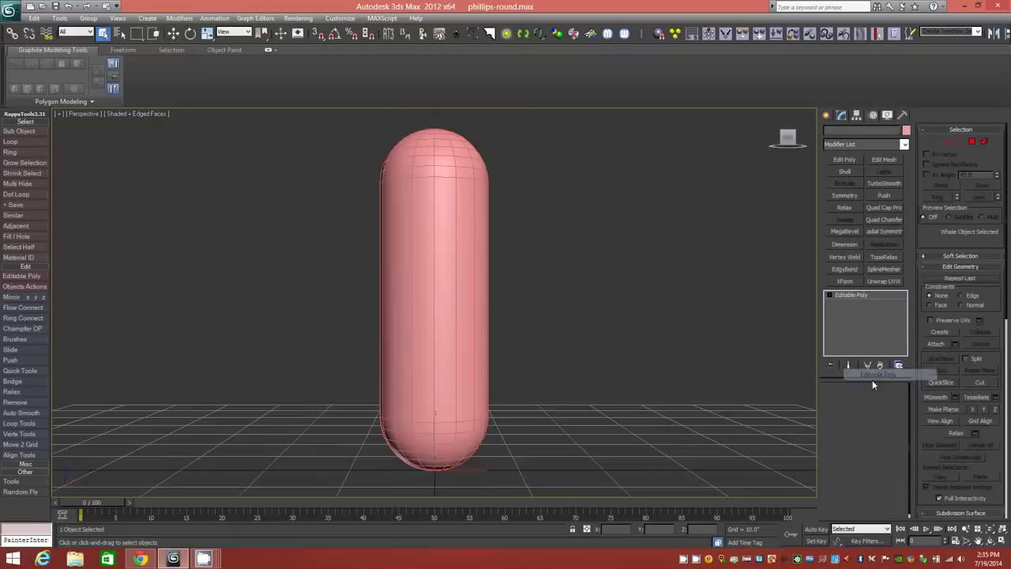
In Polygon mode, delete the capsule's body and lower cap.
left_click(876, 400)
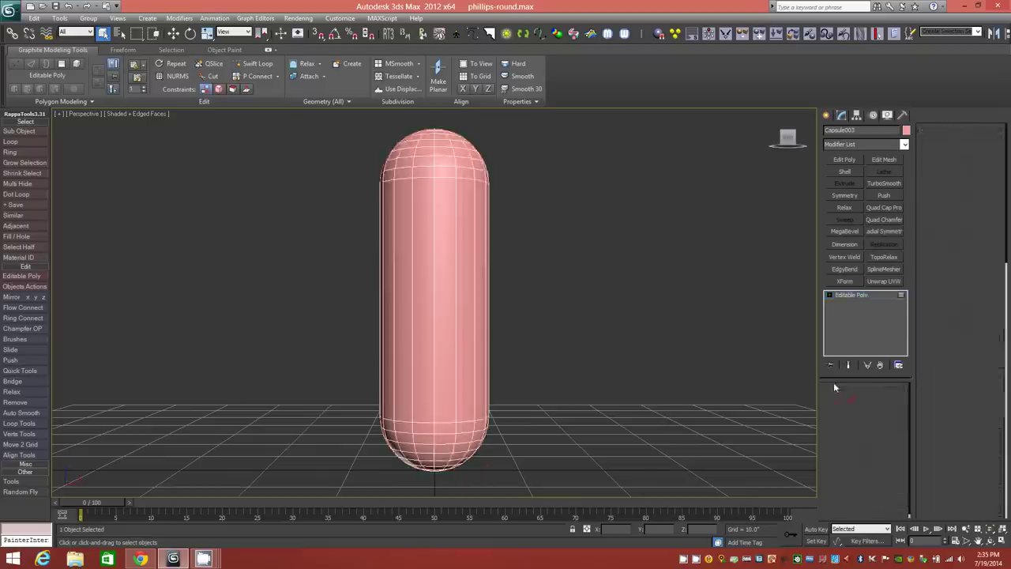
mouse_move(347, 196)
left_mouse_down()
mouse_move(483, 474)
mouse_move(523, 492)
left_mouse_up()
key("Delete")
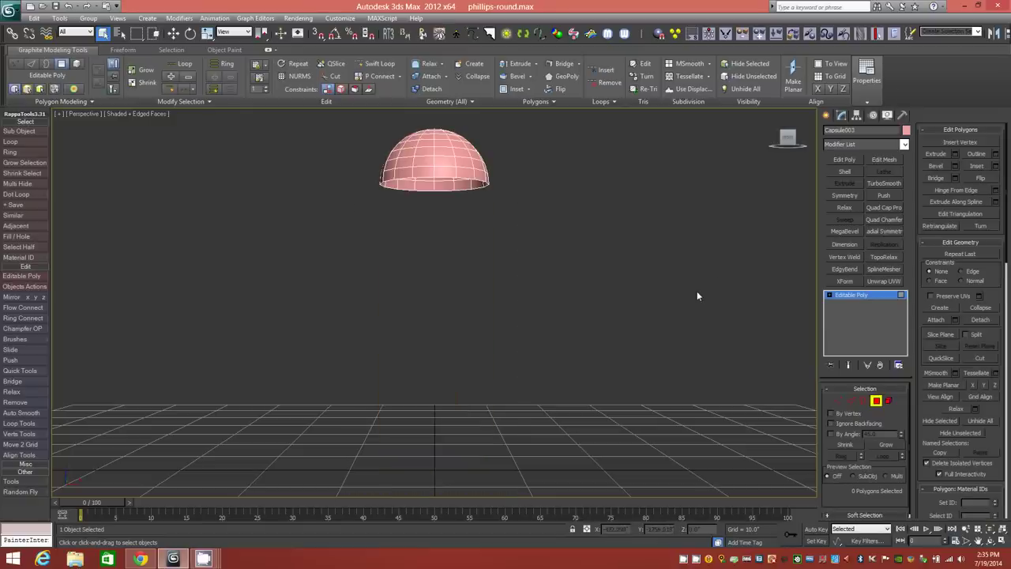
Delete the two lowest polygon rings, leaving a shallow dome.
key("z")
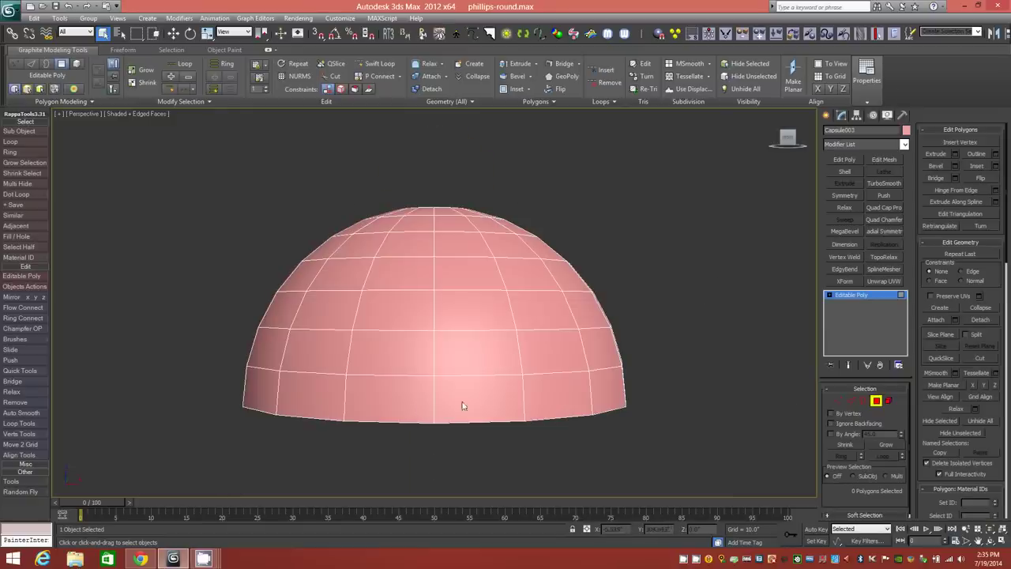
left_click(405, 408)
left_click(321, 400, "shift")
left_click(363, 362, "ctrl")
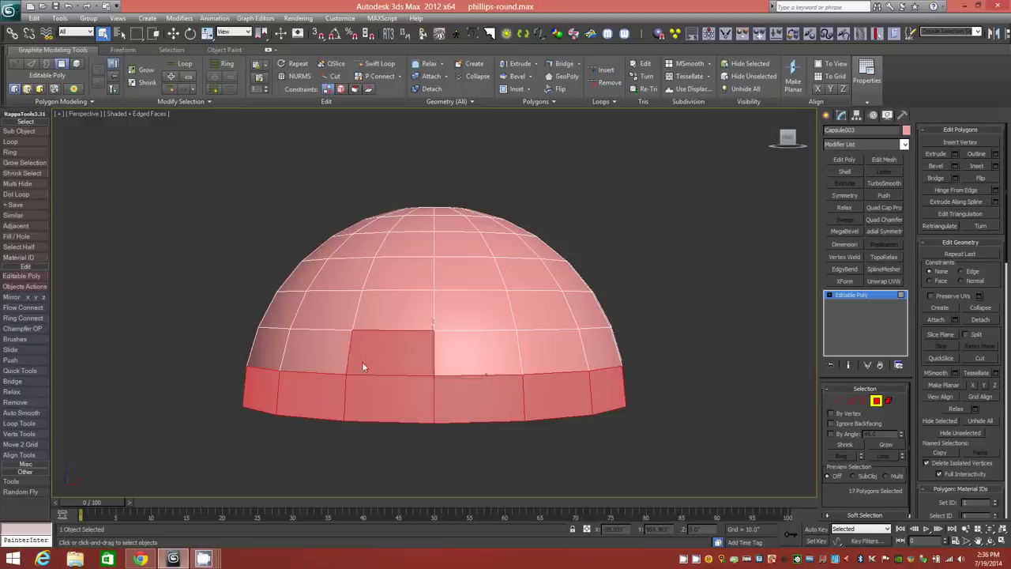
left_click(327, 365, "shift")
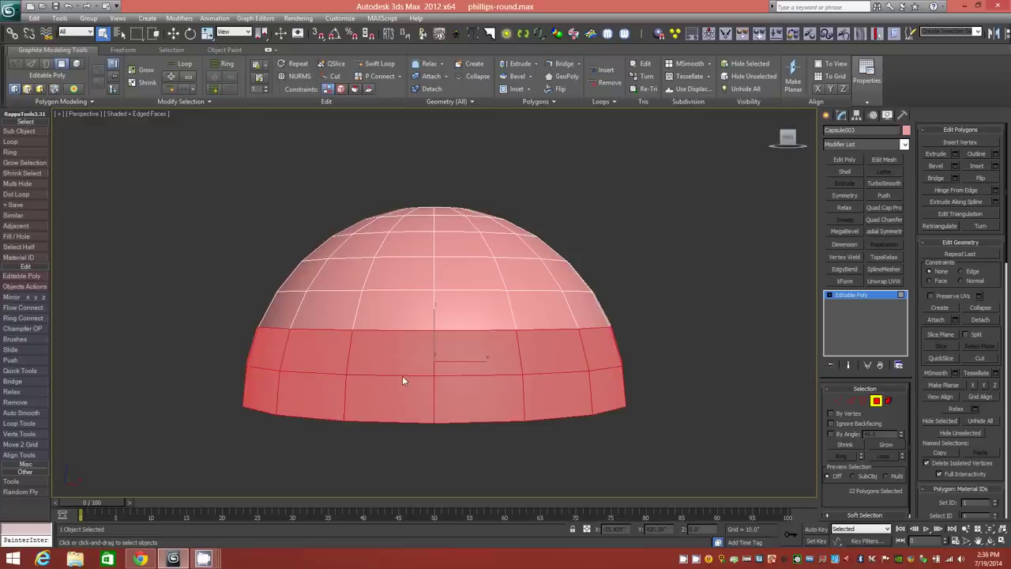
key("Delete")
mouse_move(362, 341)
middle_mouse_down("alt")
mouse_move(368, 387)
mouse_move(429, 388)
mouse_move(339, 309)
mouse_move(379, 282)
mouse_move(357, 403)
mouse_move(470, 285)
middle_mouse_up("alt")
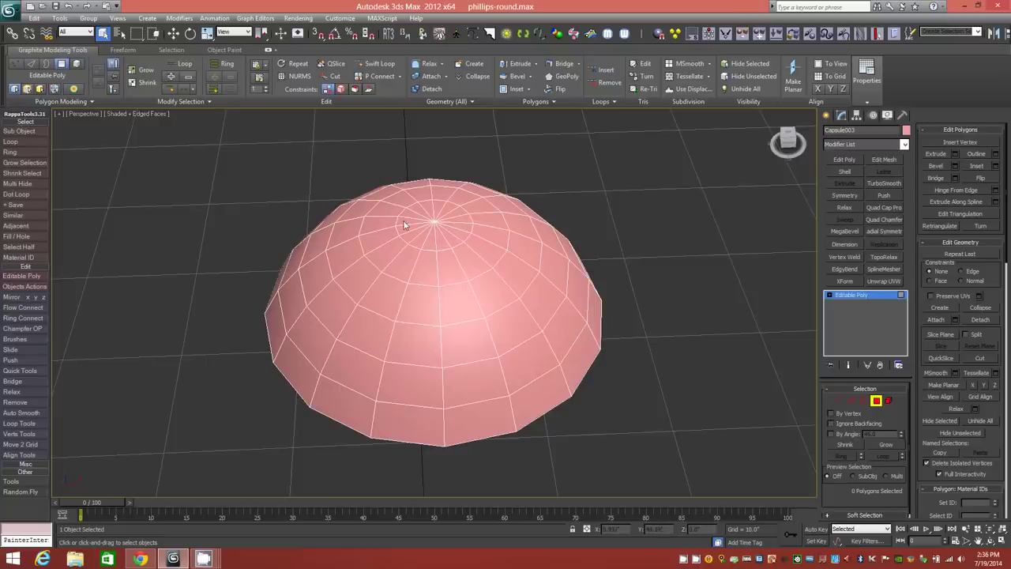
Select all 16 top-pole triangles with Select Similar and delete them.
left_click(431, 239)
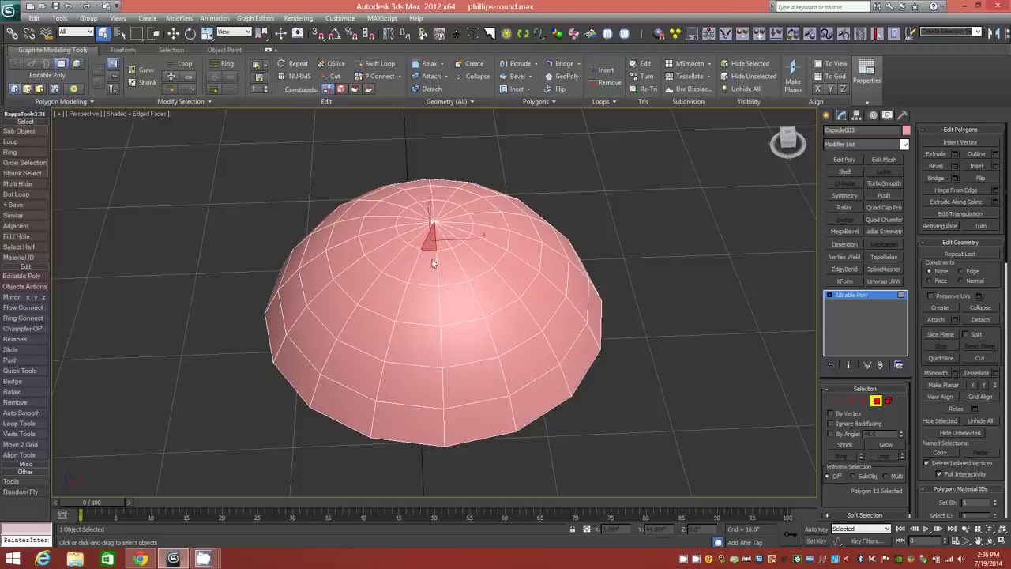
left_click(209, 101)
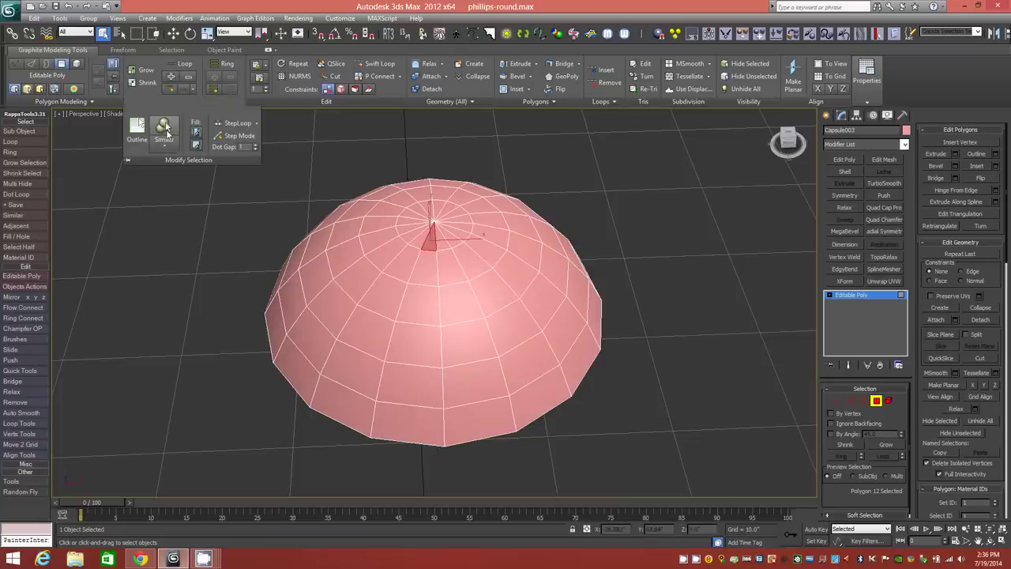
left_click(164, 126)
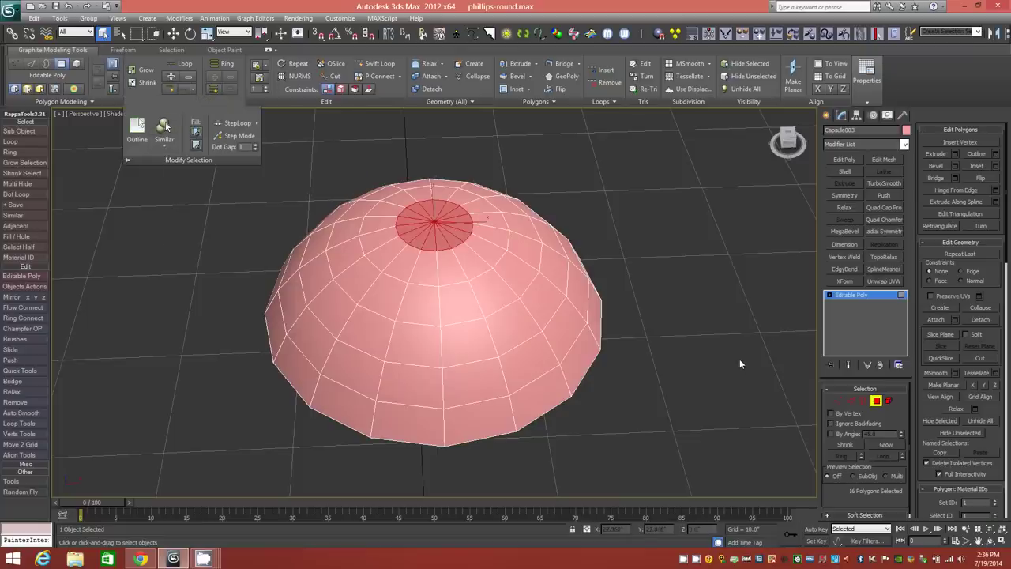
key("Delete")
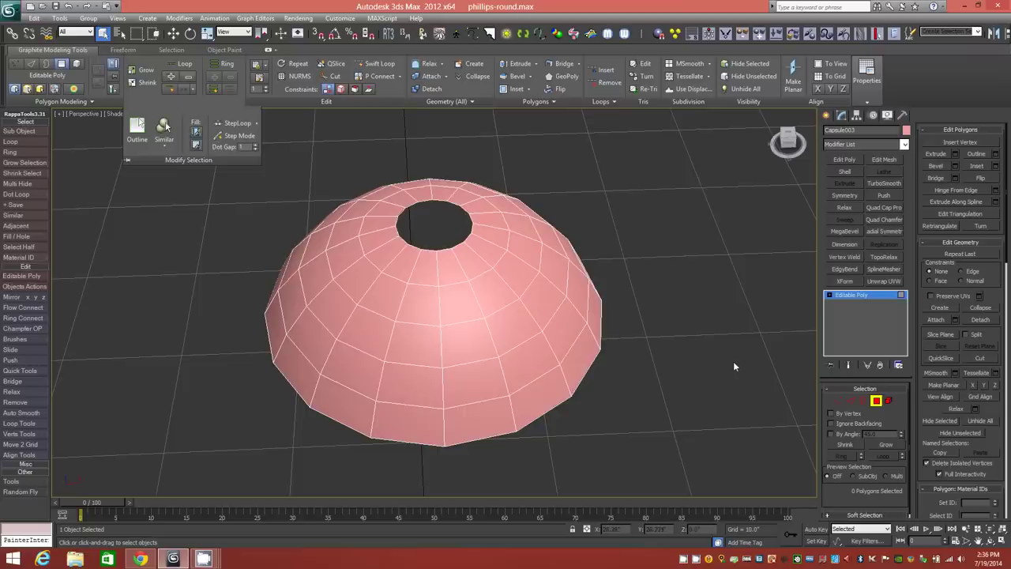
At Vertex level, zoom on the hole and box-select its top, bottom, left and right rim vertices.
left_click(838, 400)
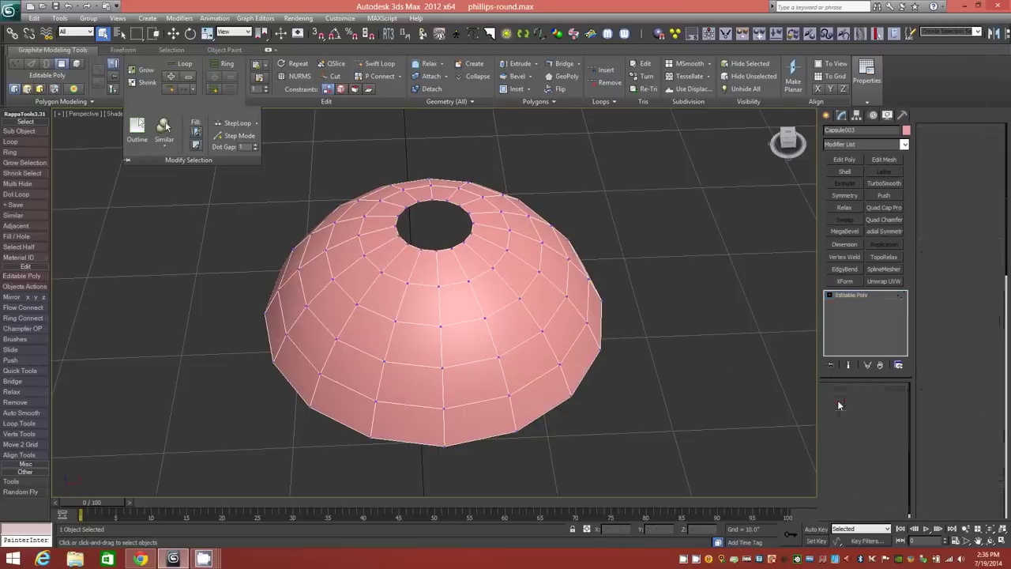
scroll(767, 162, "up", 3)
scroll(681, 273, "up", 5)
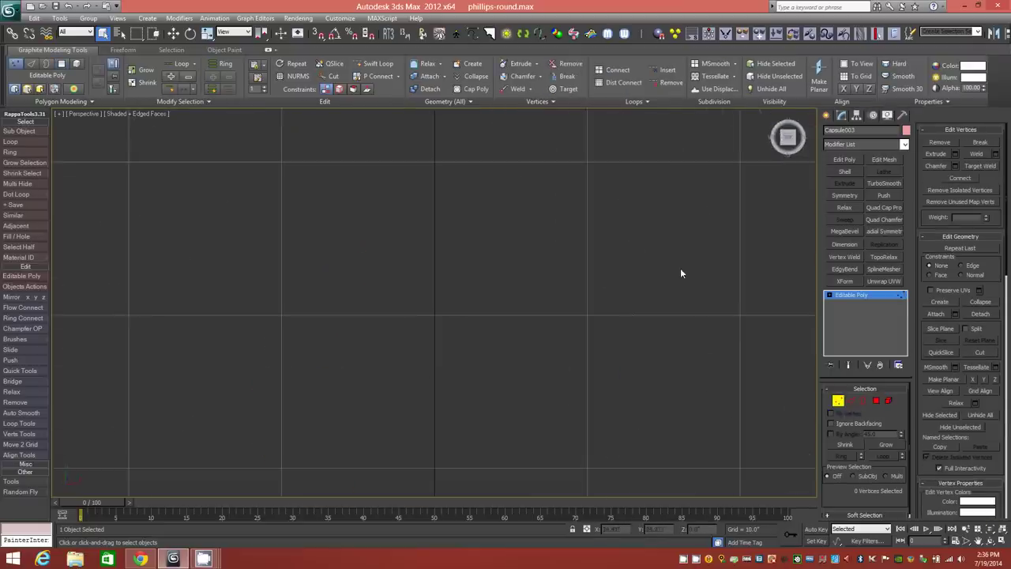
key("z")
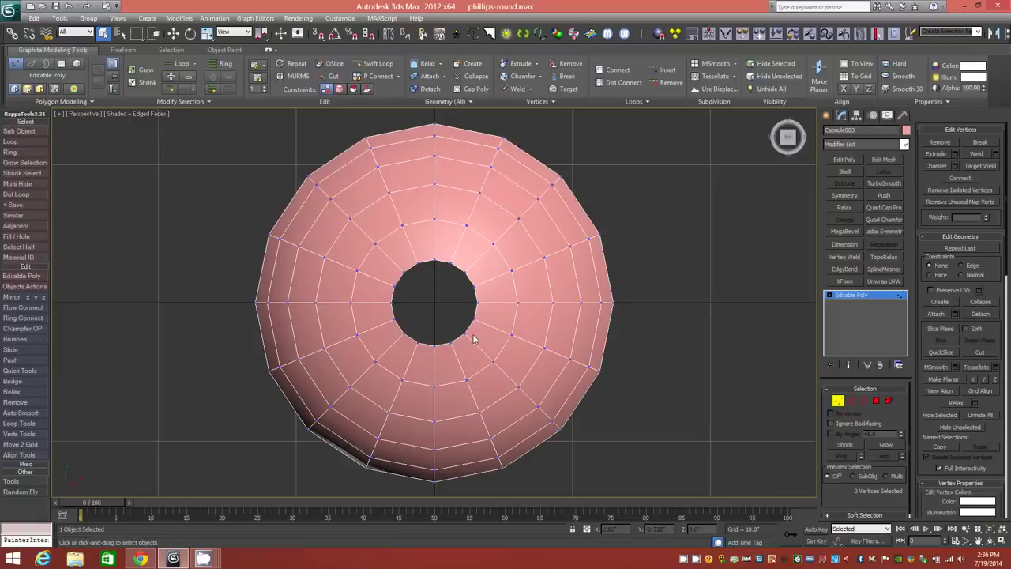
key("alt+z")
left_click_drag(445, 311, 424, 283)
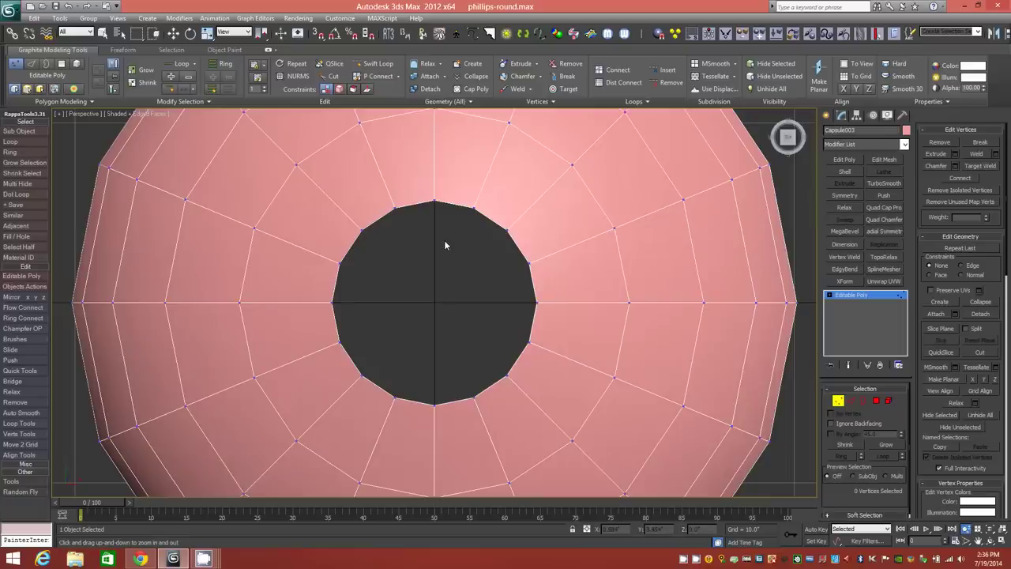
key("q")
left_click_drag(379, 192, 480, 232)
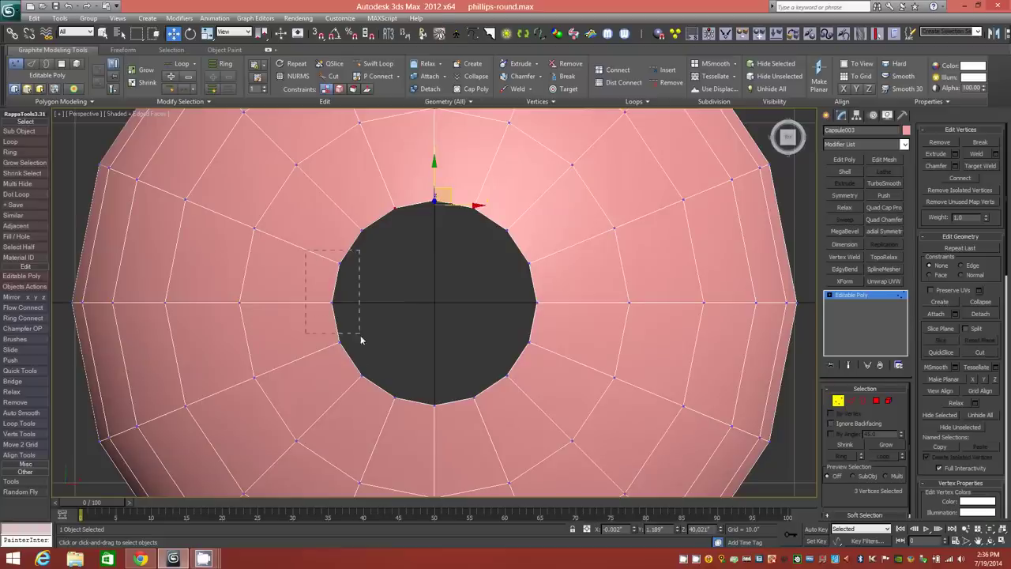
mouse_move(360, 338)
left_mouse_down("ctrl")
mouse_move(357, 359)
mouse_move(491, 414)
left_mouse_up("ctrl")
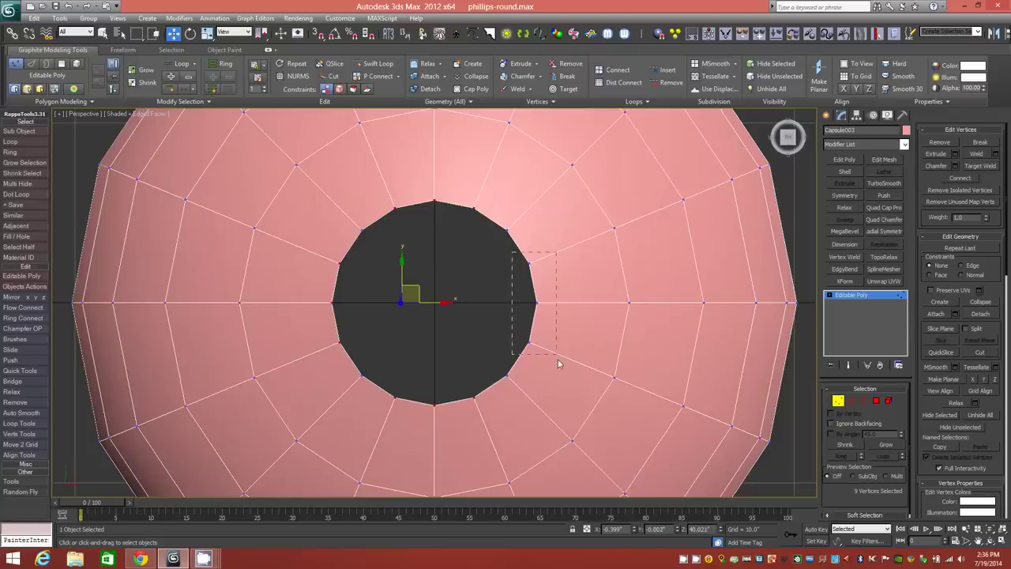
left_click_drag(558, 362, 556, 360, "ctrl")
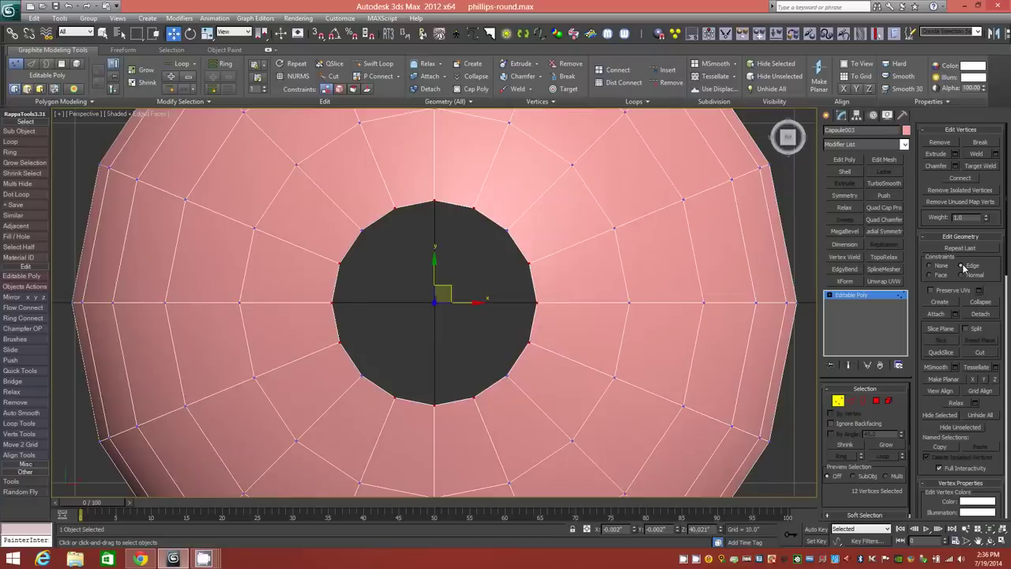
Scale the selected rim vertices outward so the hole becomes a plus-shaped cross.
key("r")
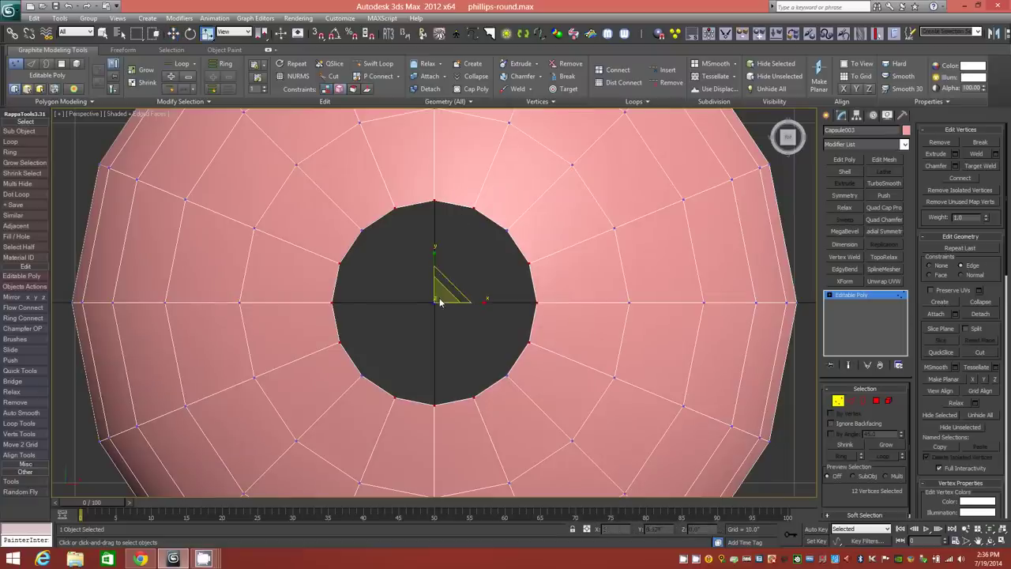
left_click_drag(440, 297, 398, 255)
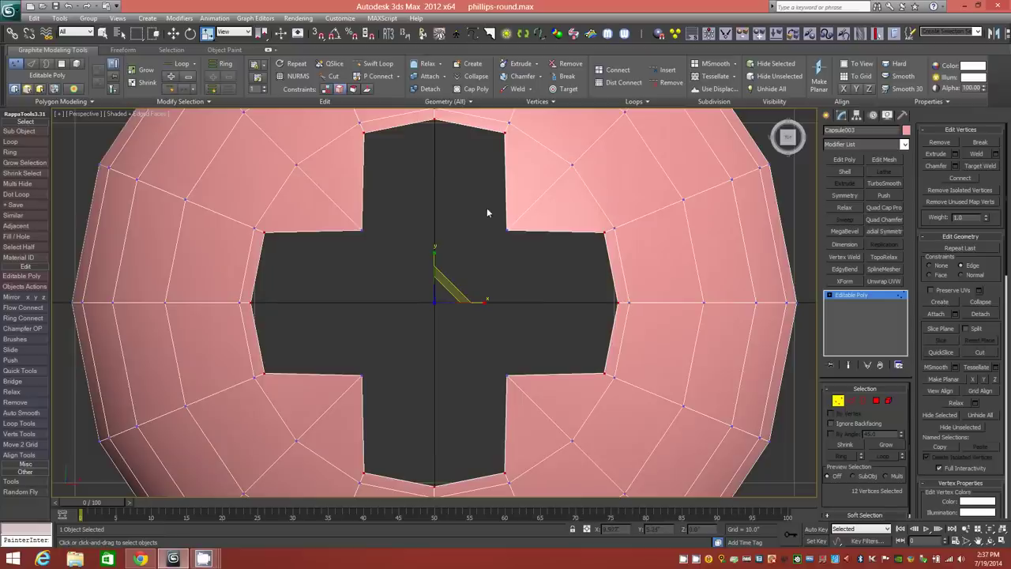
Select the cross hole's border and Shift-scale it inward to inset a rim.
left_click(861, 403)
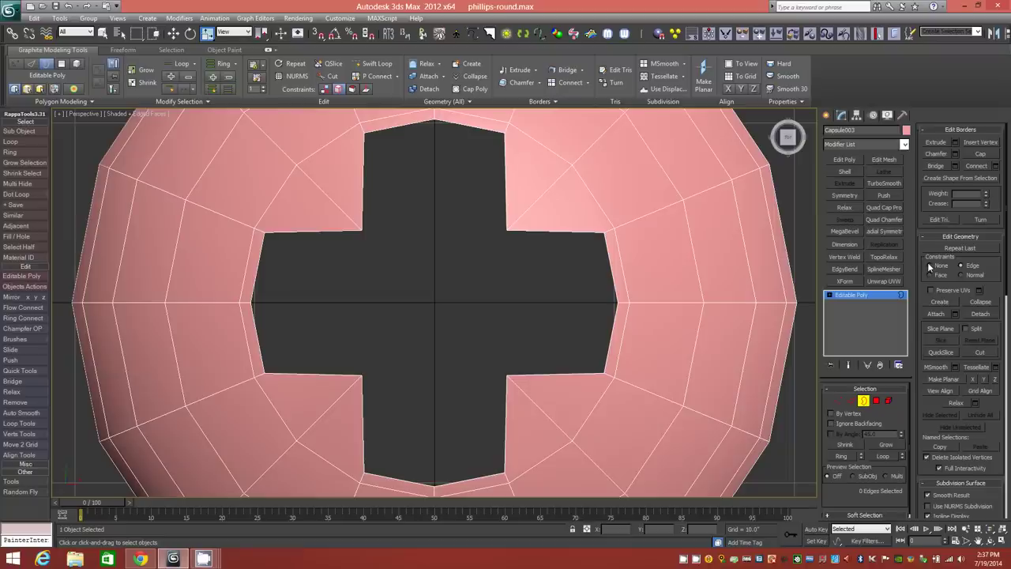
left_click(363, 187)
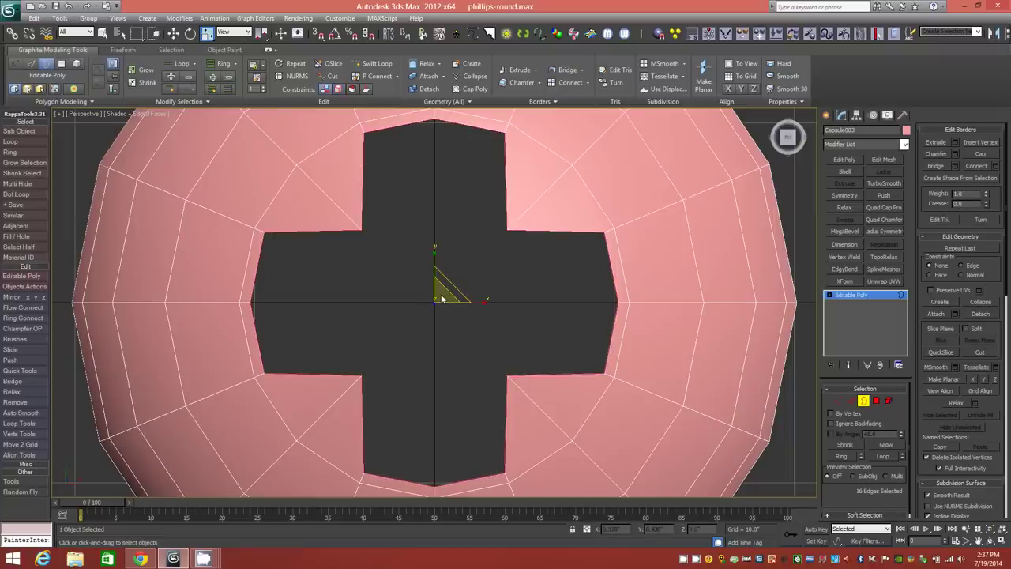
left_click_drag(441, 294, 444, 297, "shift")
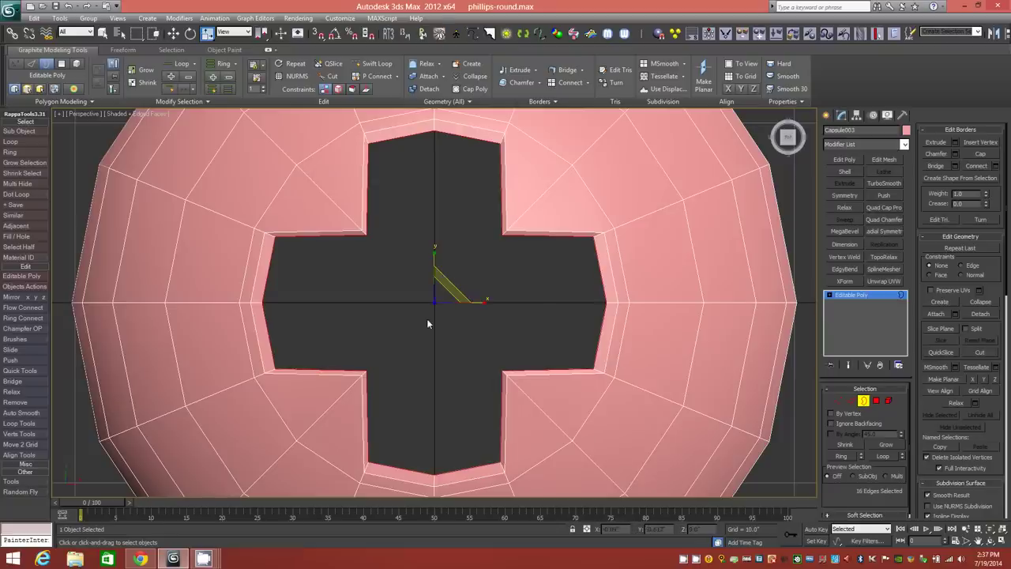
mouse_move(411, 347)
middle_mouse_down("alt")
mouse_move(397, 361)
mouse_move(441, 340)
mouse_move(454, 282)
middle_mouse_up("alt")
Shift-move the border downward to build the recess's vertical walls.
key("w")
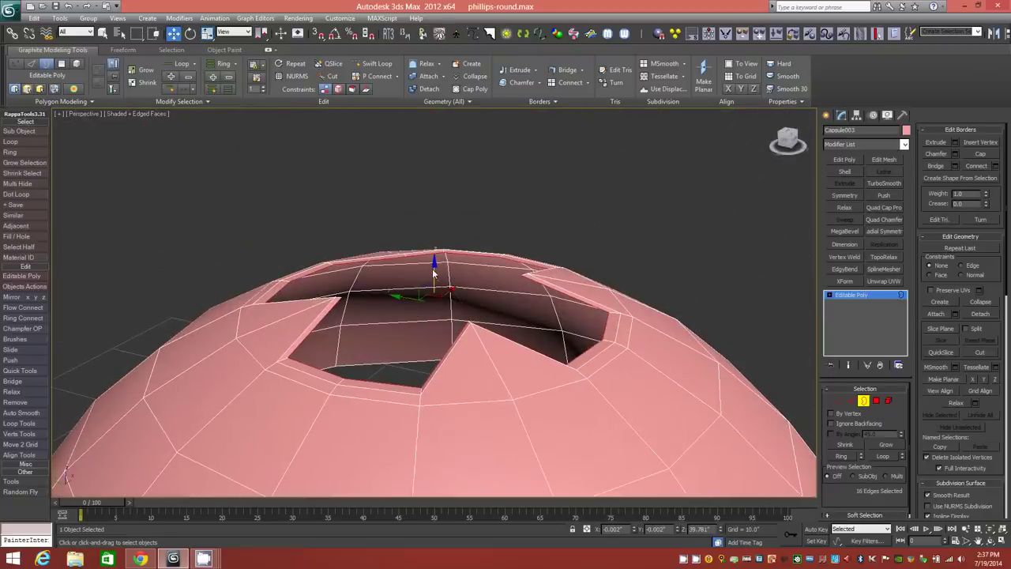
left_click_drag(433, 273, 434, 339, "shift")
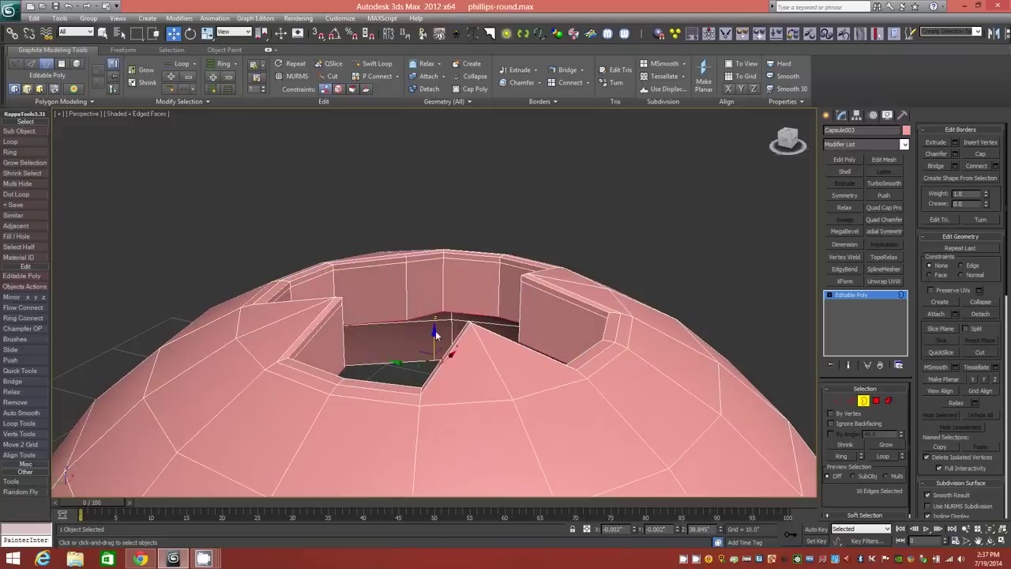
left_click_drag(434, 342, 434, 344, "shift")
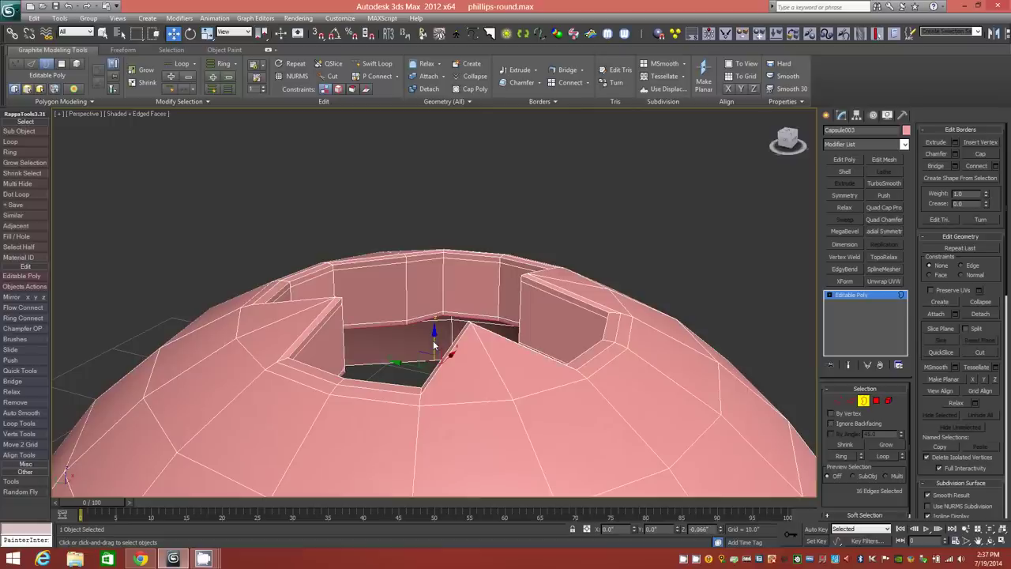
left_click_drag(434, 345, 434, 348, "shift")
Shift-scale the bottom border to inset a narrow strip along the recess floor edge.
middle_click_drag(512, 320, 467, 345, "alt")
key("r")
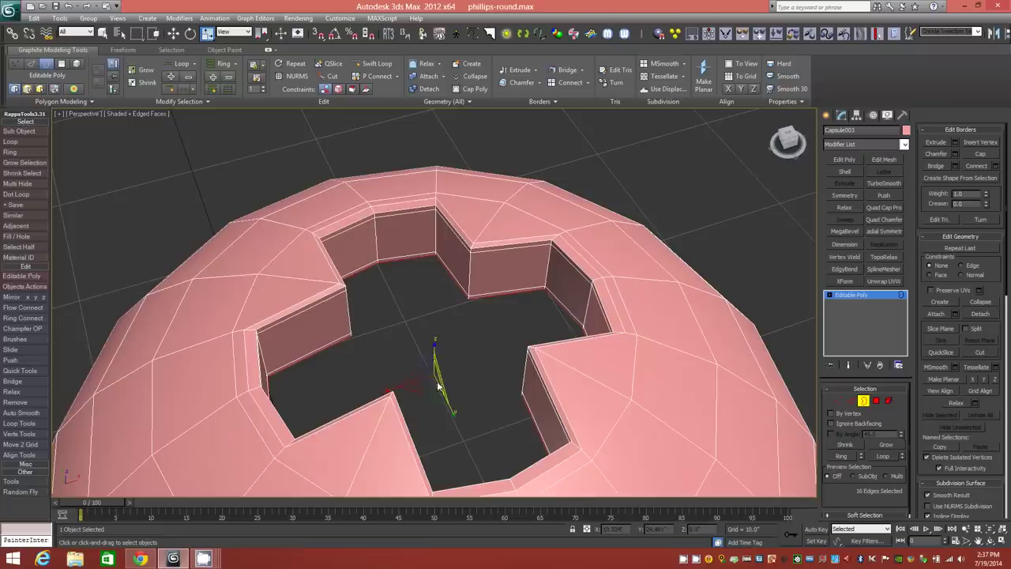
left_click_drag(433, 385, 436, 389, "shift")
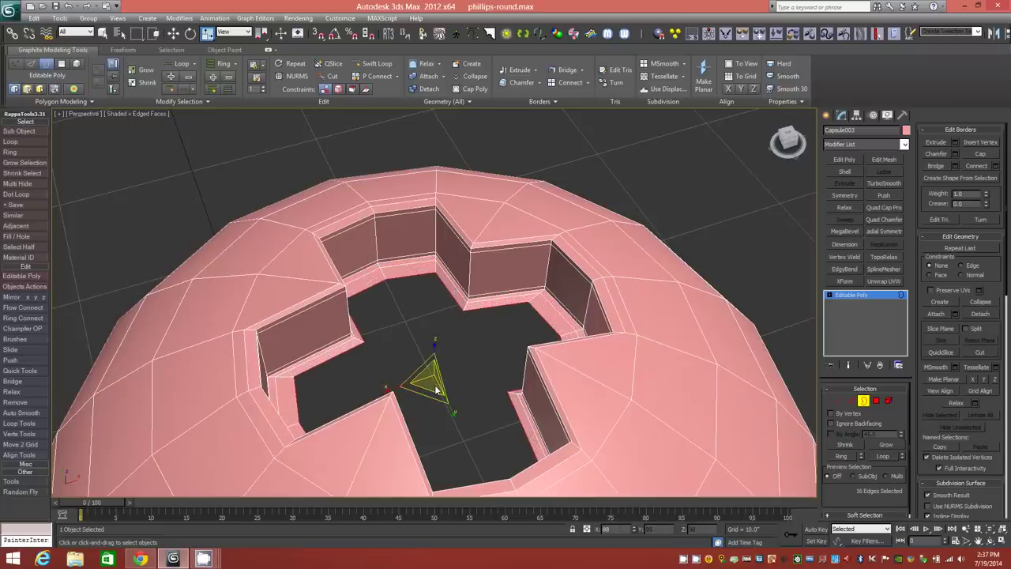
mouse_move(478, 357)
middle_mouse_down("alt")
mouse_move(436, 338)
mouse_move(446, 389)
mouse_move(429, 340)
mouse_move(423, 347)
mouse_move(467, 333)
middle_mouse_up("alt")
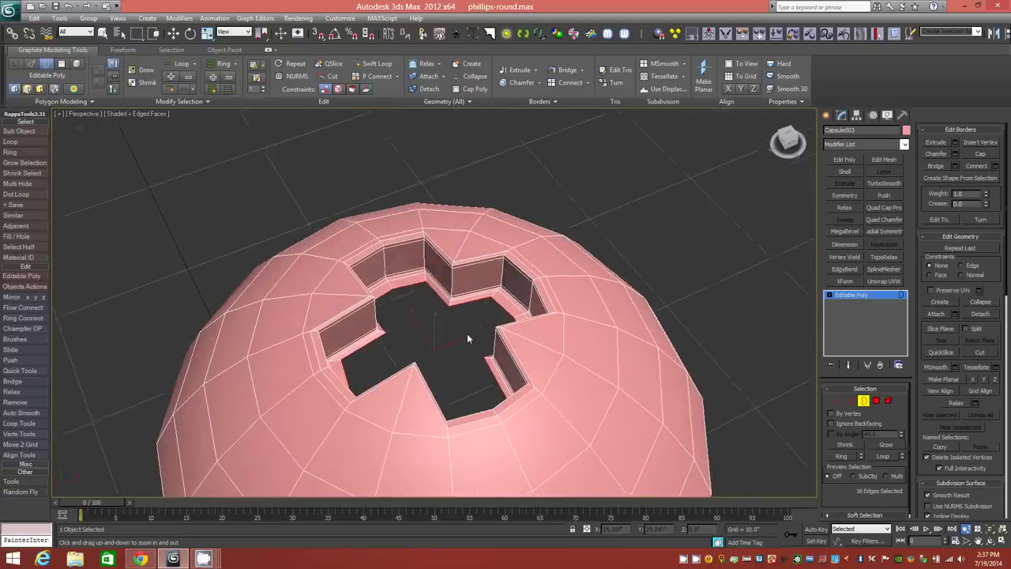
Cap the bottom of the cross recess with a flat floor polygon.
left_click(474, 88)
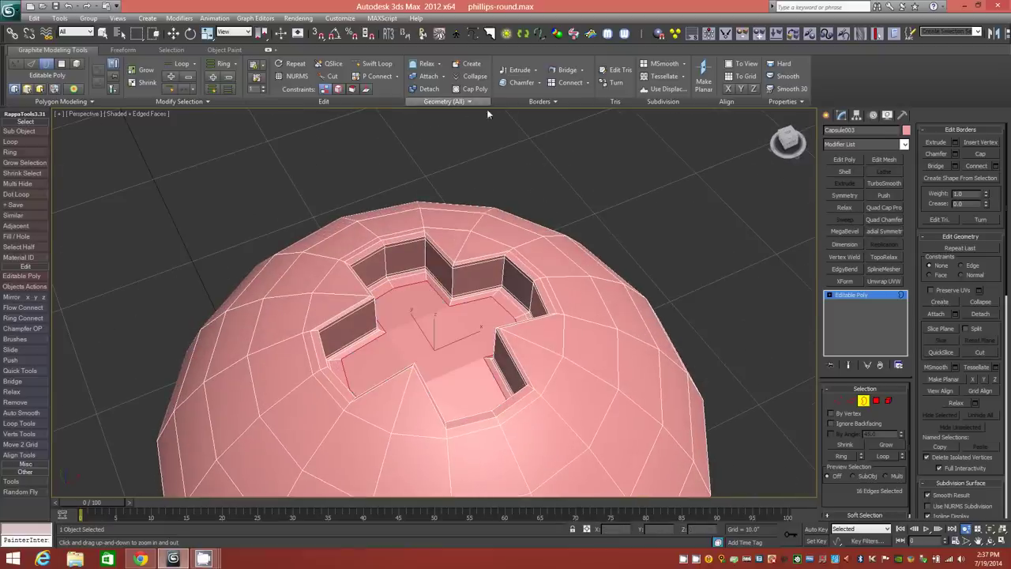
mouse_move(513, 347)
middle_mouse_down("alt")
mouse_move(512, 322)
mouse_move(493, 334)
mouse_move(495, 355)
middle_mouse_up("alt")
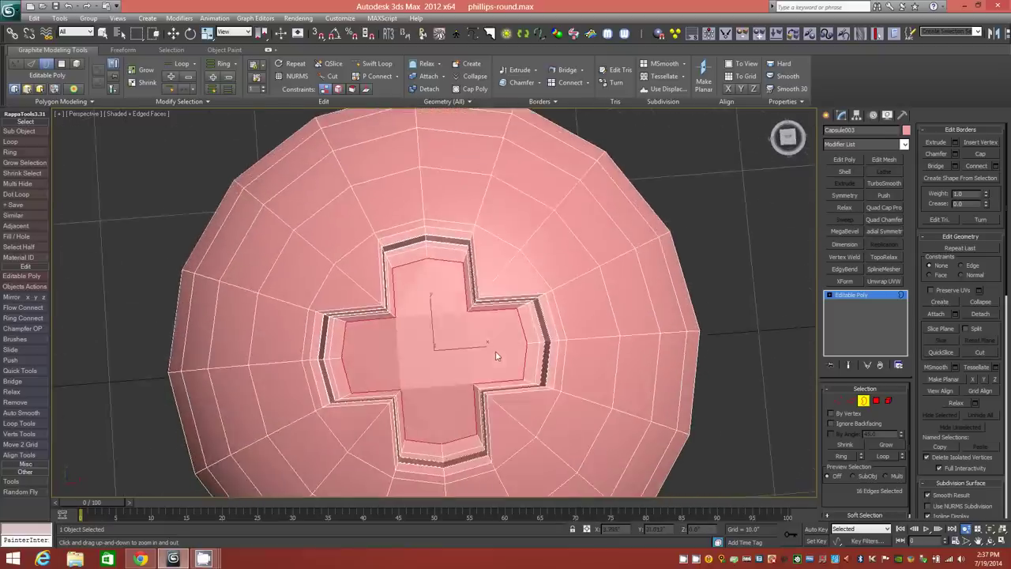
left_click(839, 400)
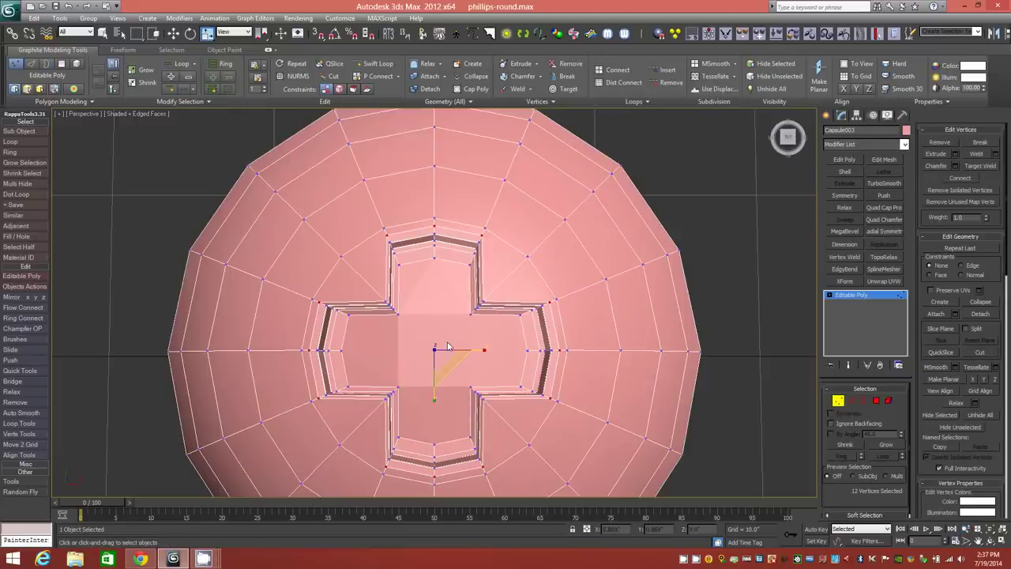
middle_click_drag(447, 346, 443, 289, "ctrl+alt")
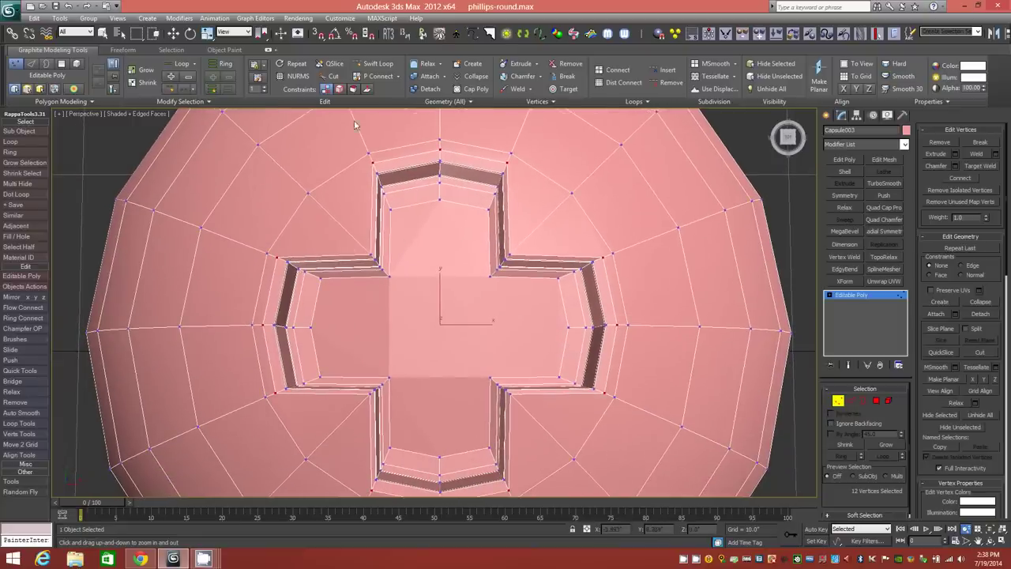
Connect the four inner floor corner vertices with new edges.
key("w")
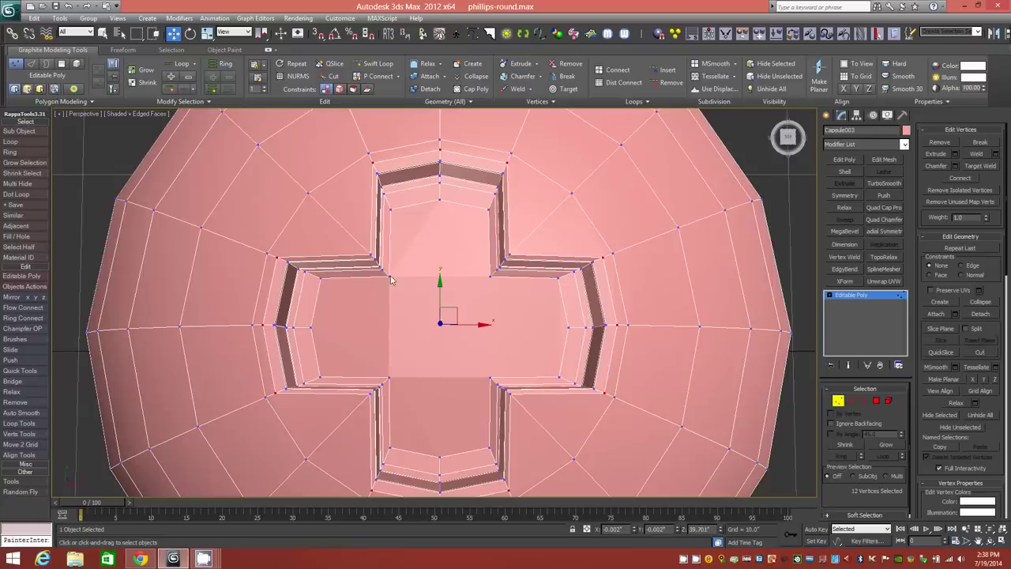
left_click(390, 278)
left_click(492, 275, "ctrl")
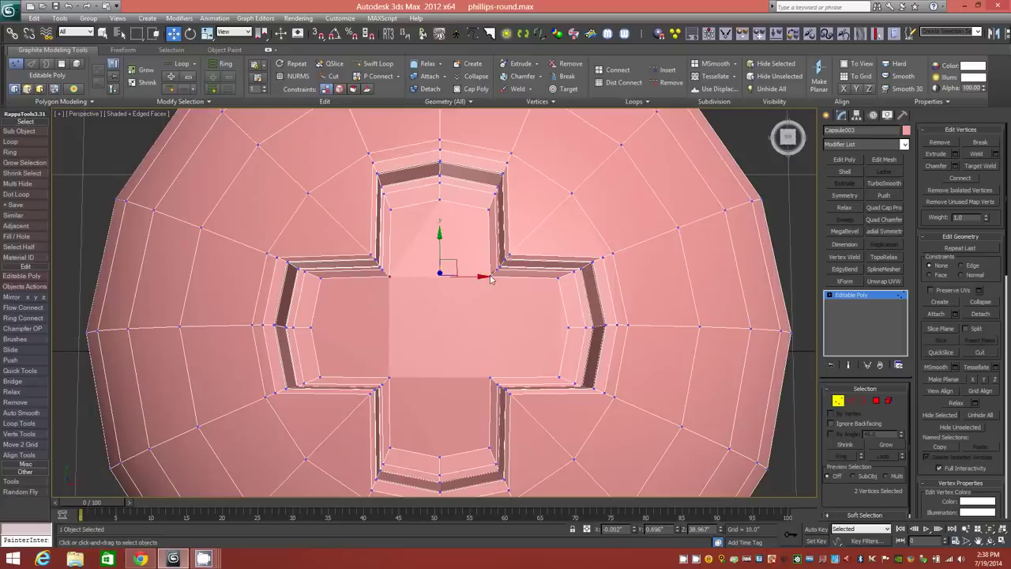
left_click(389, 377, "ctrl")
left_click(490, 380, "ctrl")
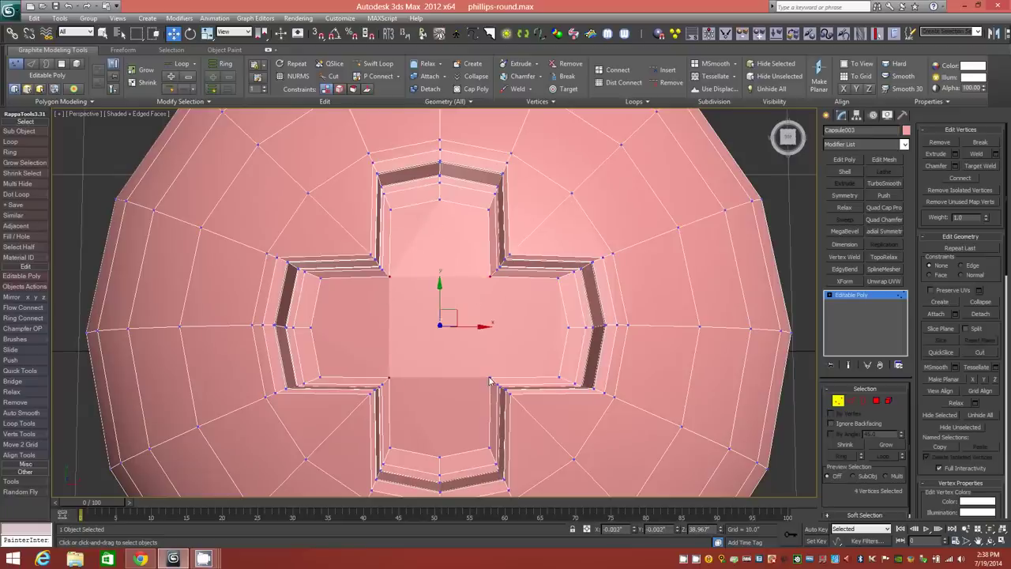
left_click(608, 71)
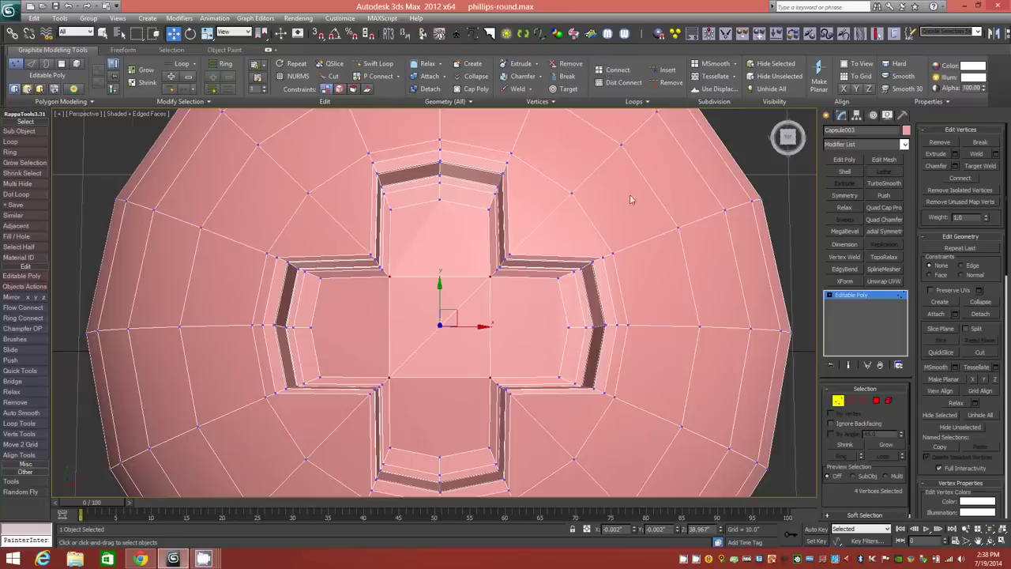
left_click(851, 400, "ctrl")
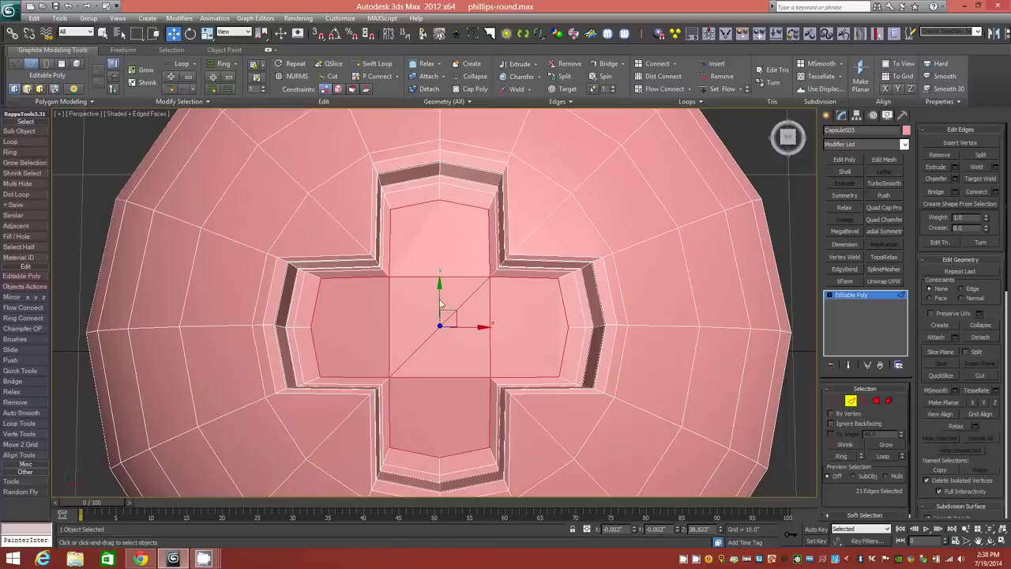
Remove the diagonal edge across the recess floor.
left_click(470, 298)
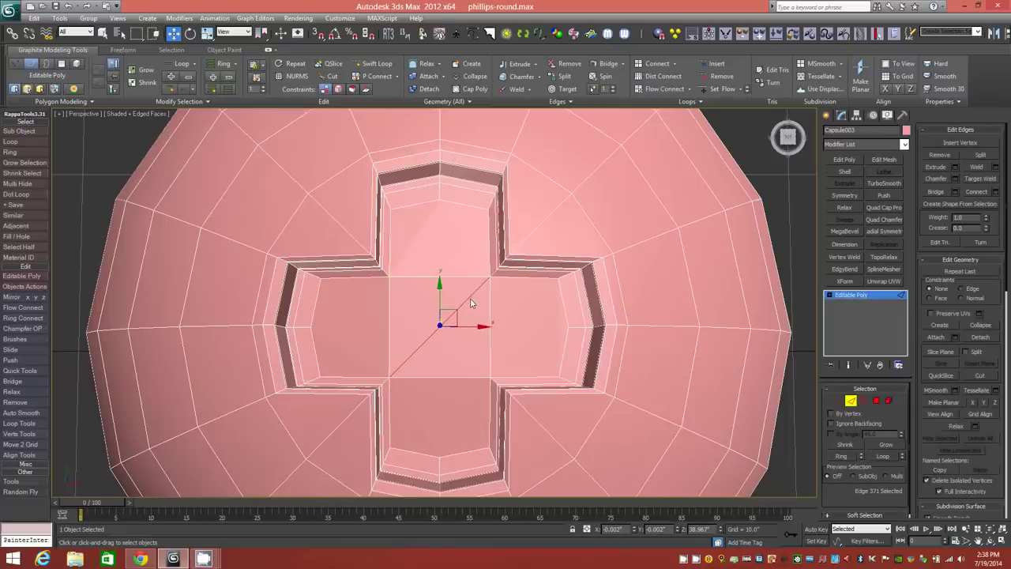
key("BackSpace")
mouse_move(456, 330)
middle_mouse_down("alt")
mouse_move(445, 337)
mouse_move(478, 253)
mouse_move(387, 294)
mouse_move(422, 357)
mouse_move(439, 293)
mouse_move(440, 371)
middle_mouse_up("alt")
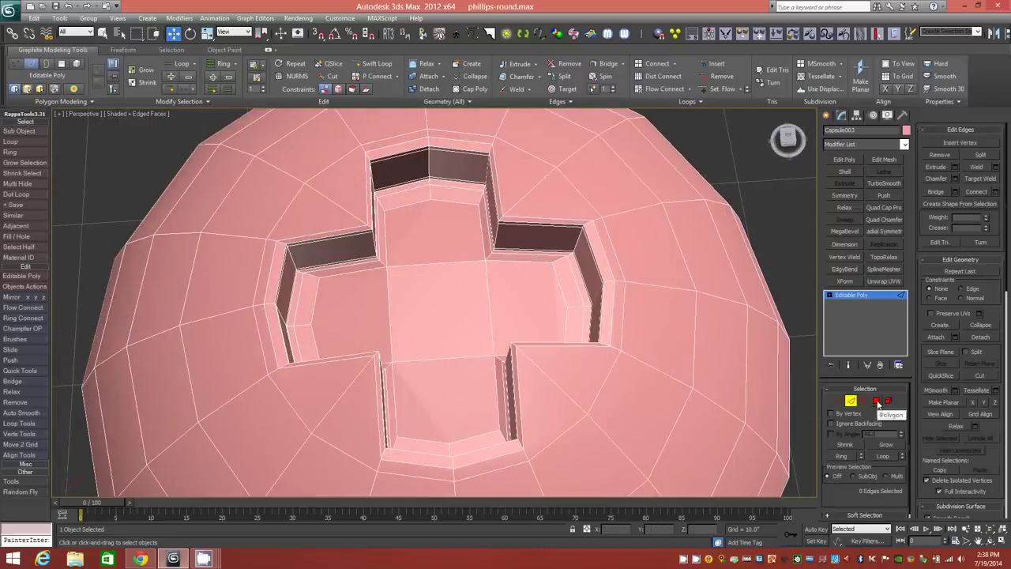
Connect the top and bottom notch vertices with a vertical edge.
left_click(878, 403)
left_click(837, 401)
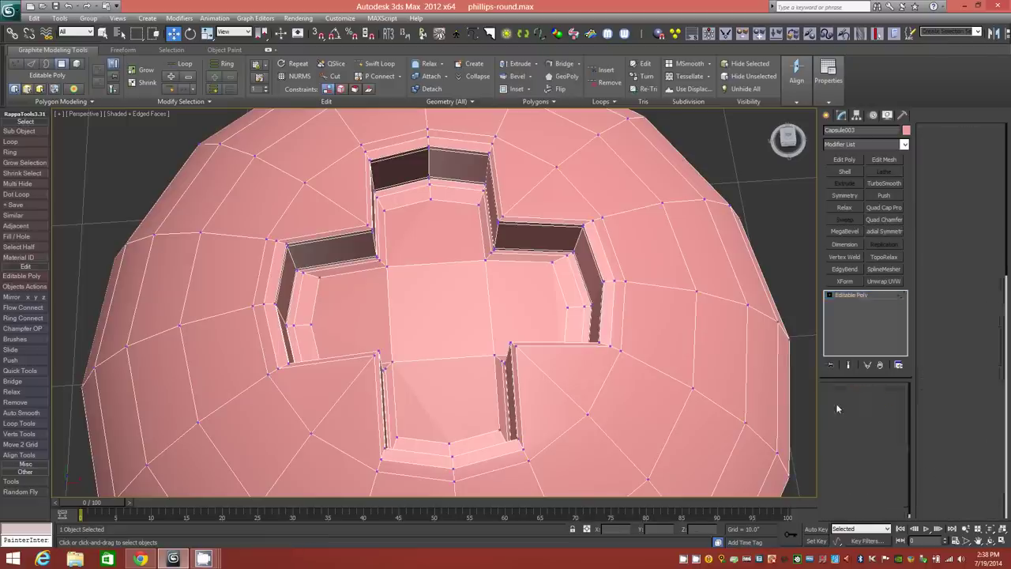
left_click(431, 185)
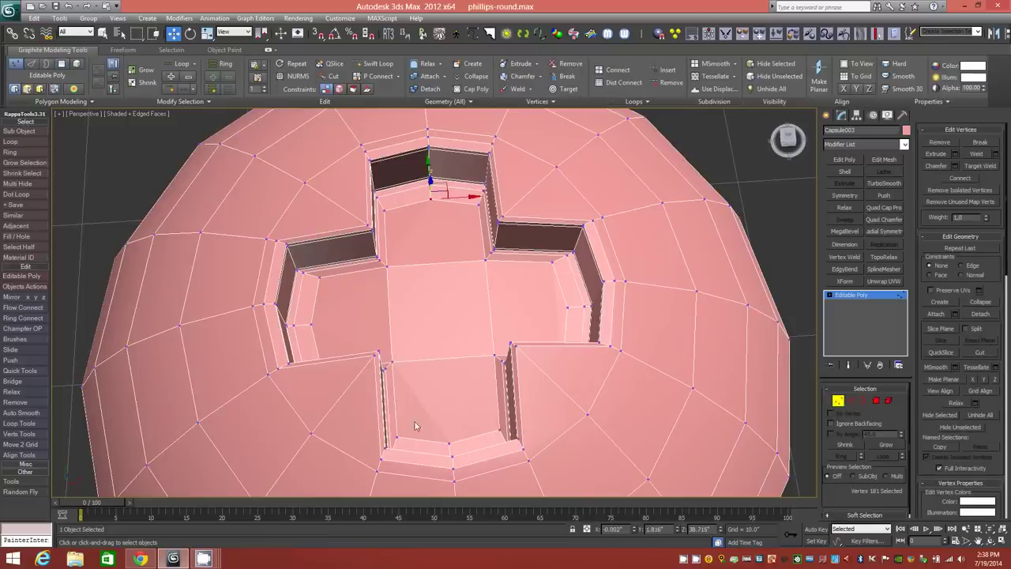
left_click(448, 446, "ctrl")
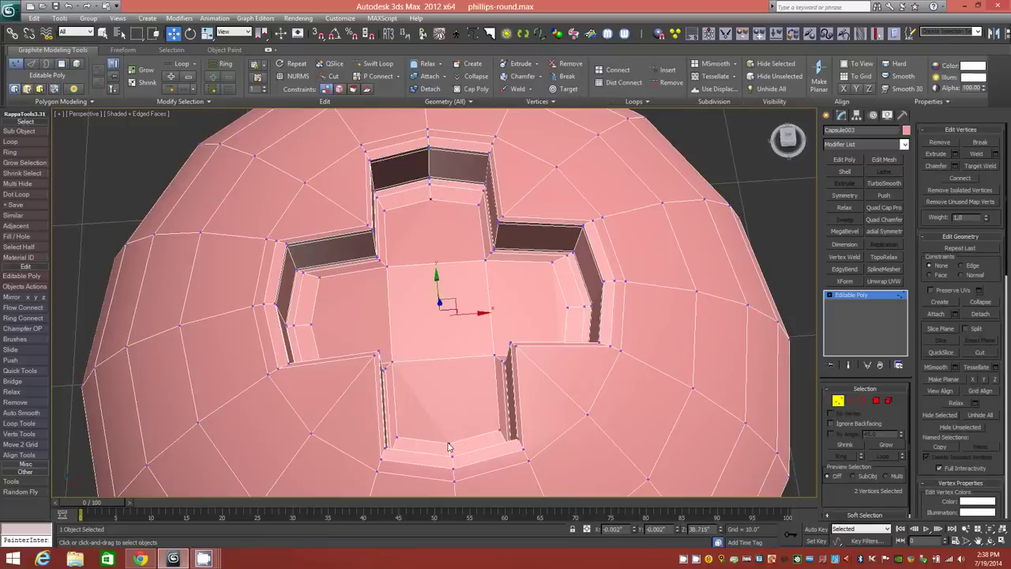
left_click(615, 84)
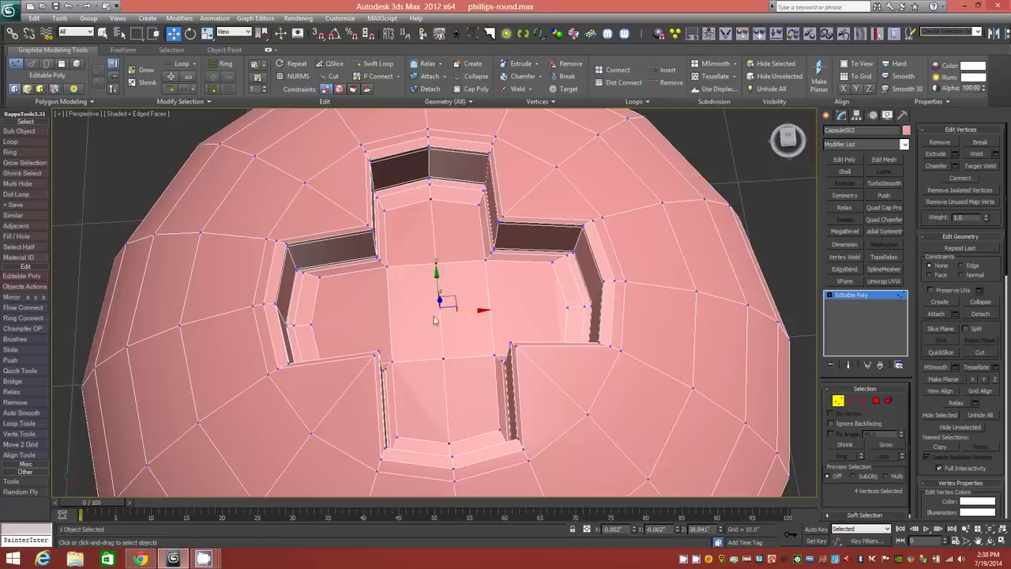
Connect the left and right notch vertices with a horizontal edge through the centre.
left_click(308, 314)
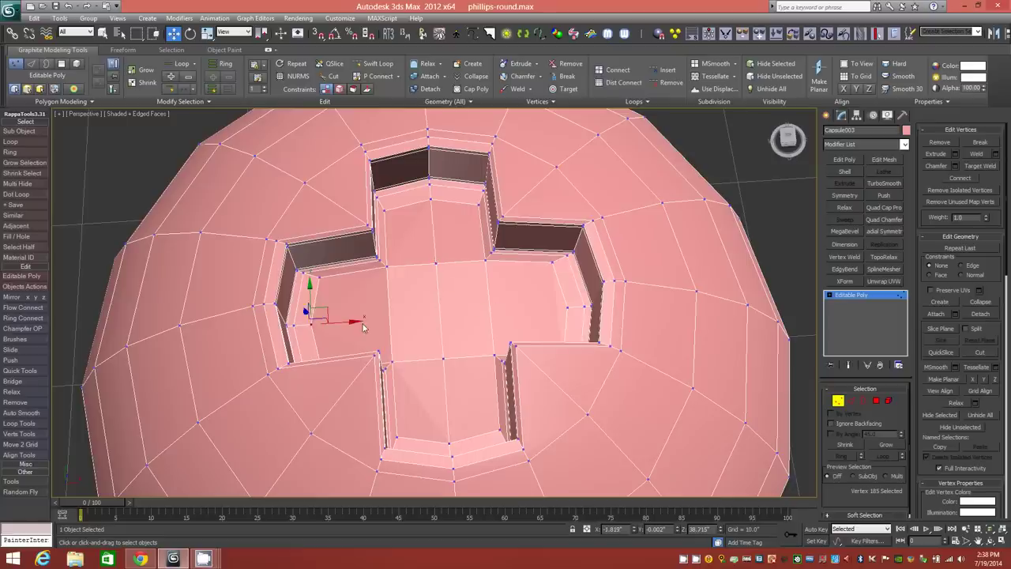
left_click(566, 308, "ctrl")
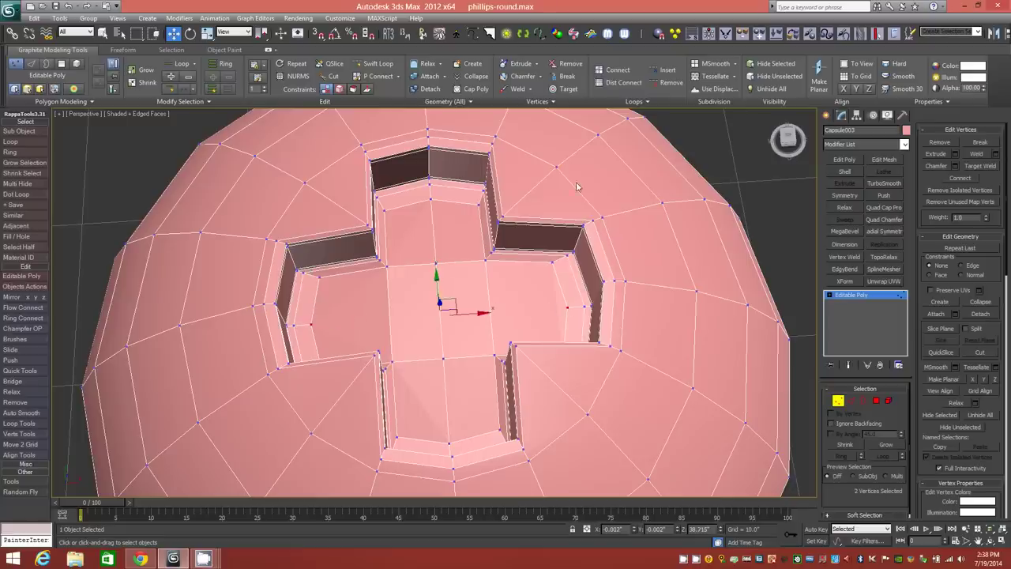
left_click(621, 83)
mouse_move(515, 323)
middle_mouse_down("alt")
mouse_move(581, 320)
mouse_move(511, 333)
mouse_move(491, 380)
mouse_move(411, 304)
mouse_move(736, 414)
middle_mouse_up("alt")
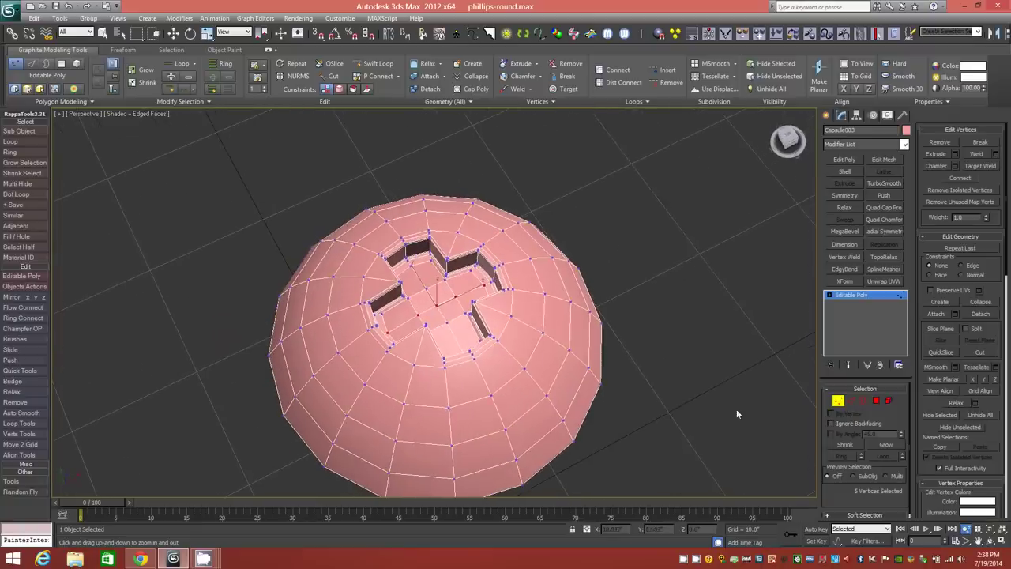
Add a TurboSmooth modifier to Capsule003 and set Iterations to 2.
left_click(837, 401)
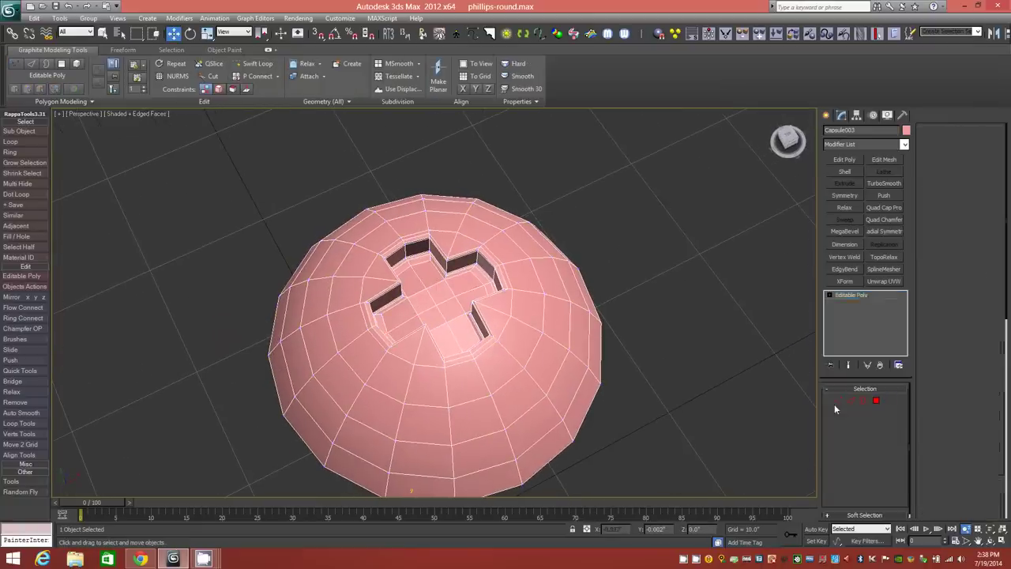
left_click(884, 184)
mouse_move(506, 391)
middle_mouse_down("alt")
mouse_move(474, 356)
mouse_move(508, 343)
mouse_move(514, 406)
mouse_move(474, 316)
mouse_move(489, 401)
mouse_move(498, 379)
mouse_move(424, 327)
mouse_move(451, 337)
middle_mouse_up("alt")
left_click(900, 405)
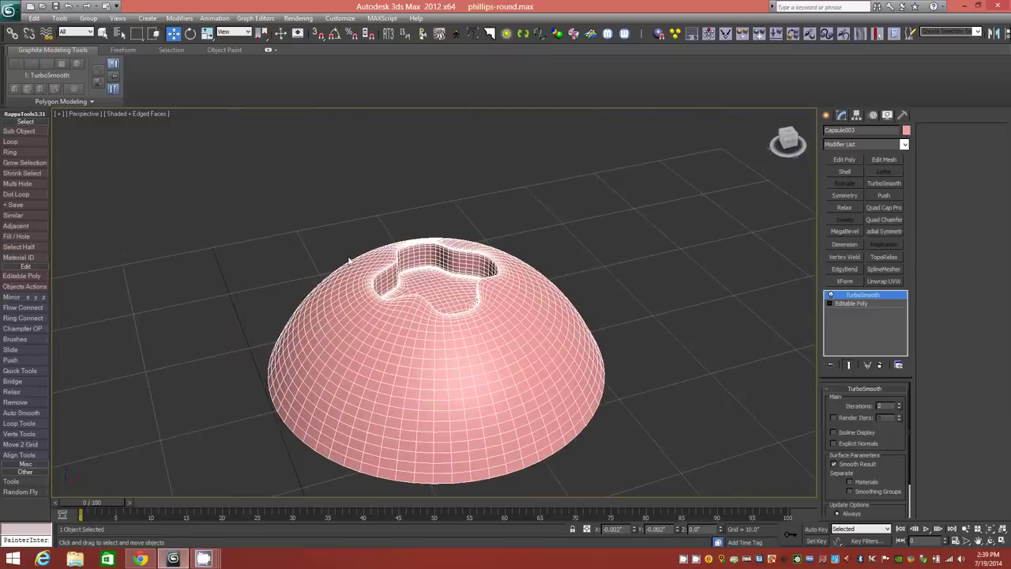
Turn off Edged Faces in the viewport and return to the Editable Poly base mesh.
left_click(133, 114)
left_click(167, 162)
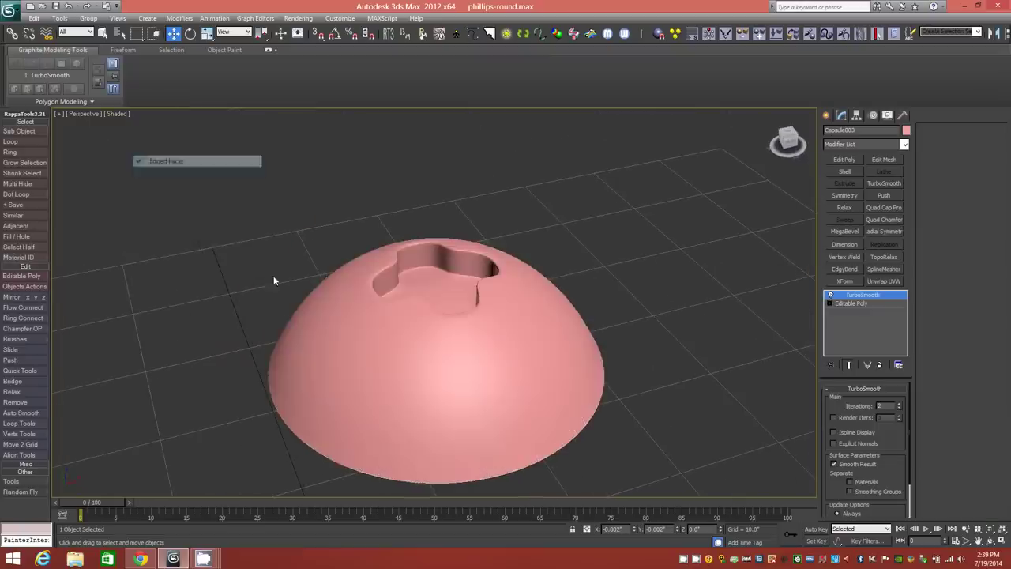
mouse_move(275, 280)
middle_mouse_down("alt")
mouse_move(474, 354)
mouse_move(525, 316)
mouse_move(517, 291)
mouse_move(491, 331)
mouse_move(507, 328)
middle_mouse_up("alt")
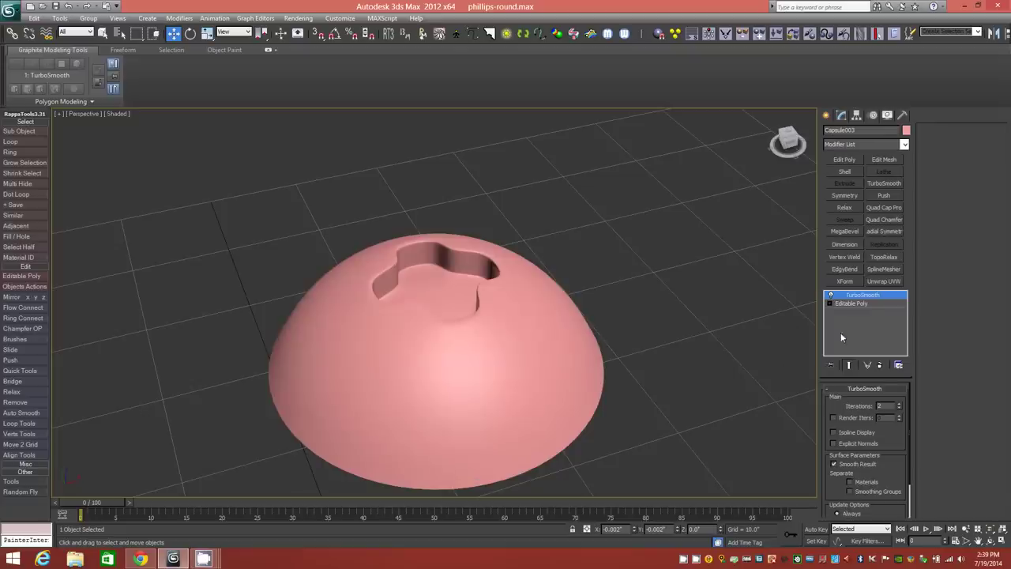
left_click(867, 304)
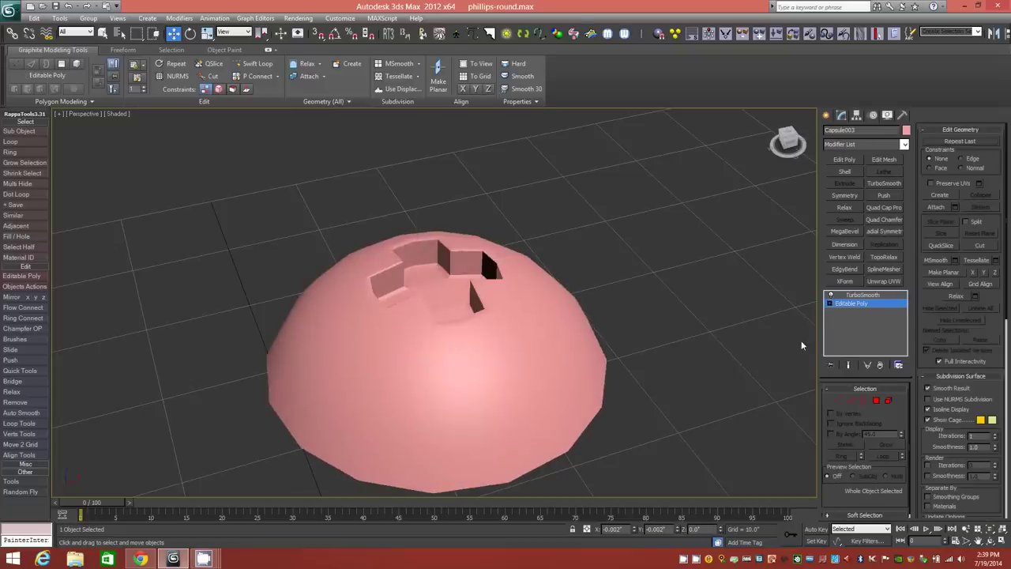
Shift-move the dome's open base border downward to extrude a rim.
key("3")
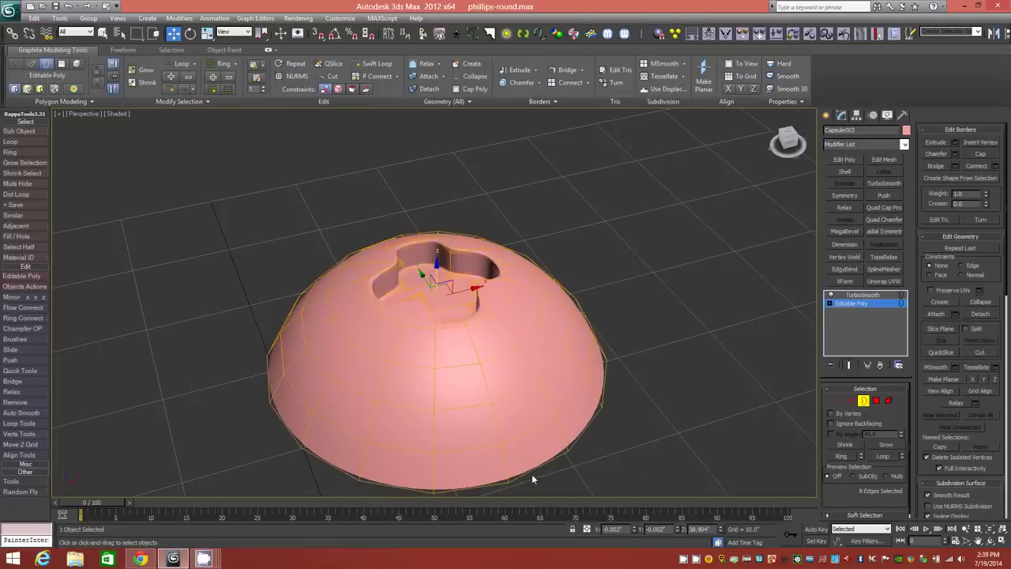
left_click_drag(437, 268, 439, 336, "shift")
mouse_move(467, 346)
middle_mouse_down("alt")
mouse_move(519, 443)
mouse_move(507, 356)
middle_mouse_up("alt")
left_click_drag(435, 325, 437, 355)
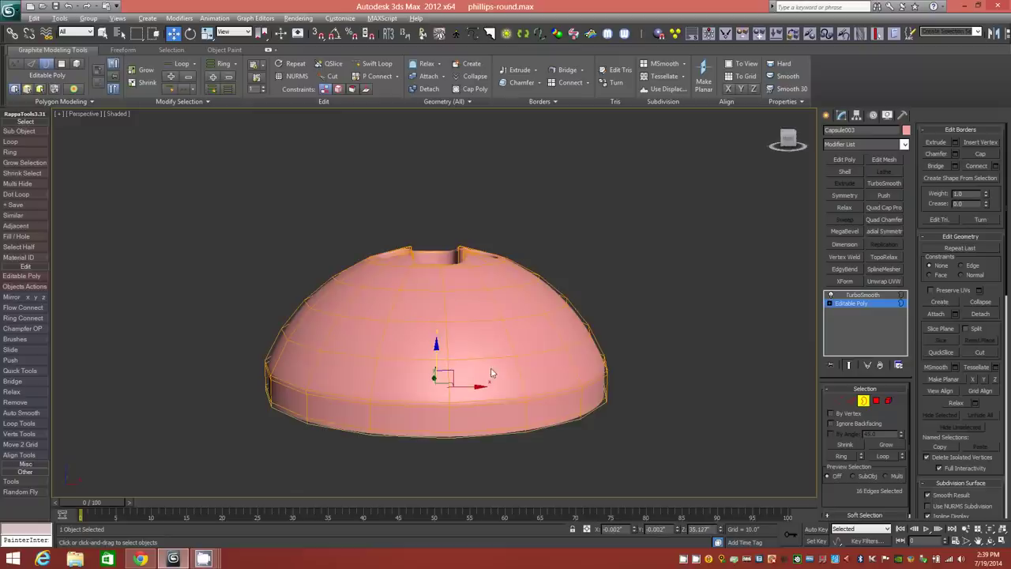
mouse_move(437, 356)
middle_mouse_down("alt")
mouse_move(529, 364)
mouse_move(530, 313)
middle_mouse_up("alt")
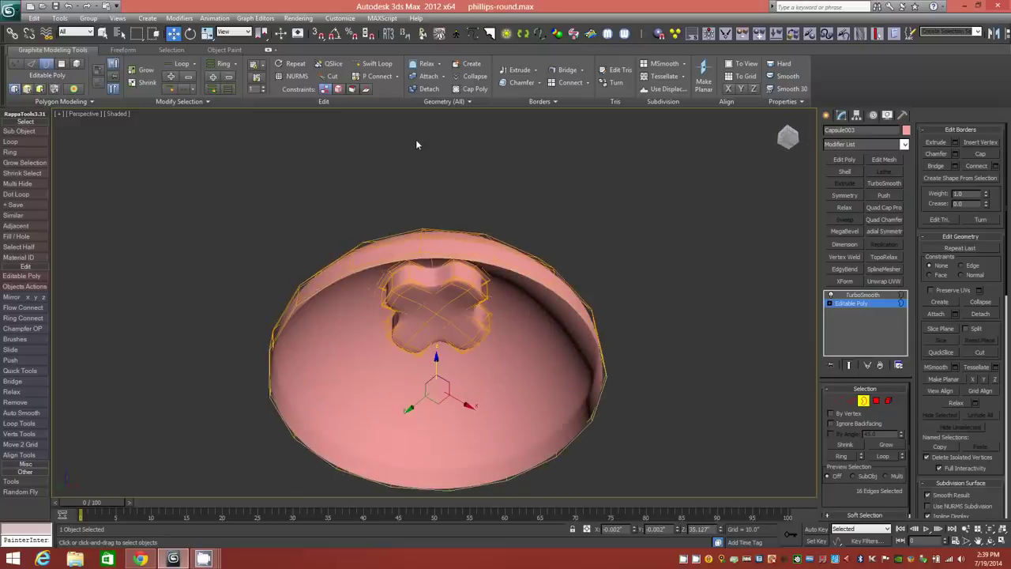
Shift-scale the base border inward to form a flat underside with a small hole.
key("r")
left_click_drag(430, 390, 448, 440)
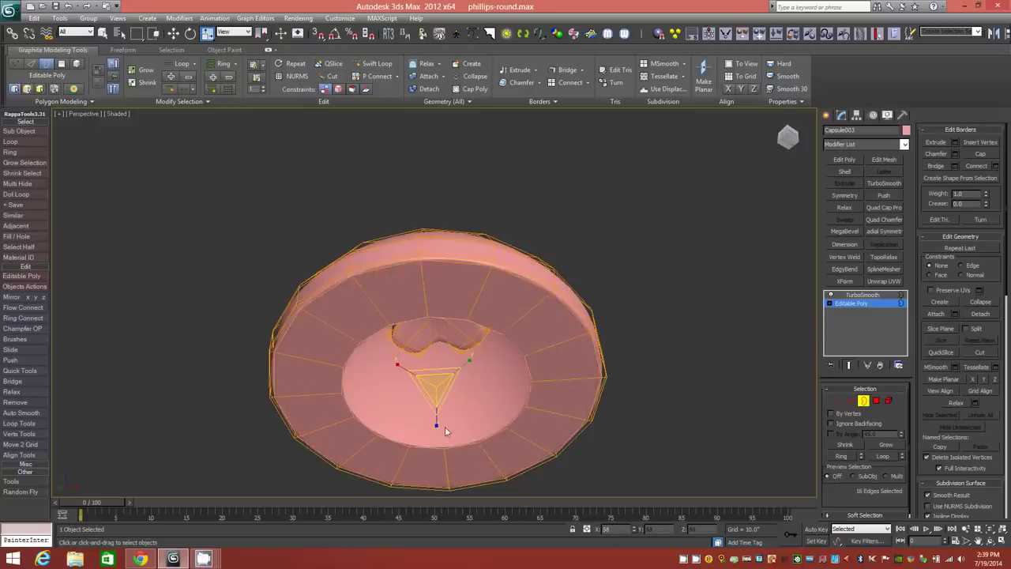
left_click_drag(448, 436, 436, 395)
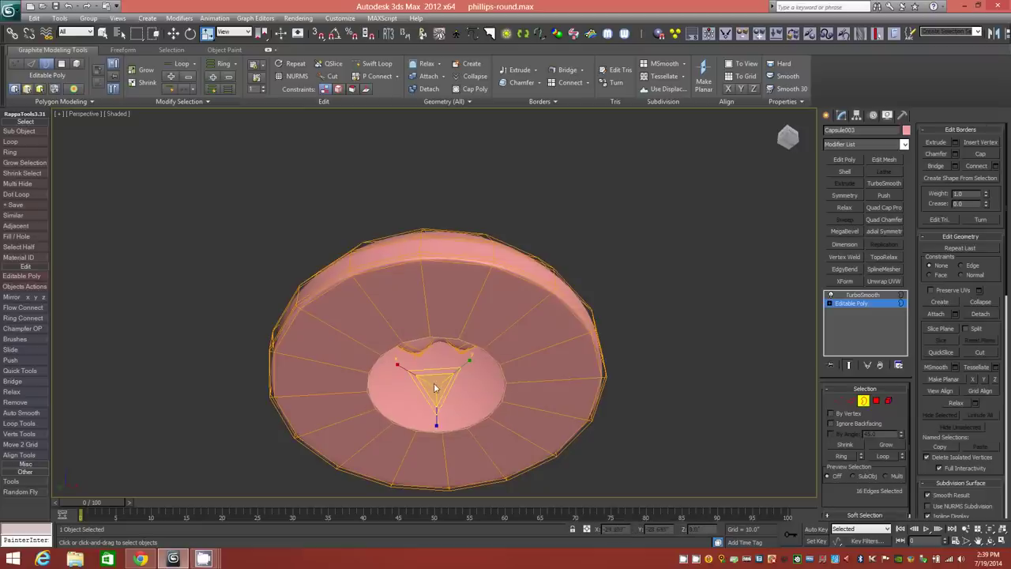
mouse_move(433, 386)
middle_mouse_down("alt")
mouse_move(419, 389)
mouse_move(451, 347)
middle_mouse_up("alt")
Shift-move the inner hole border down to extrude a short cylindrical shank.
left_click(462, 344)
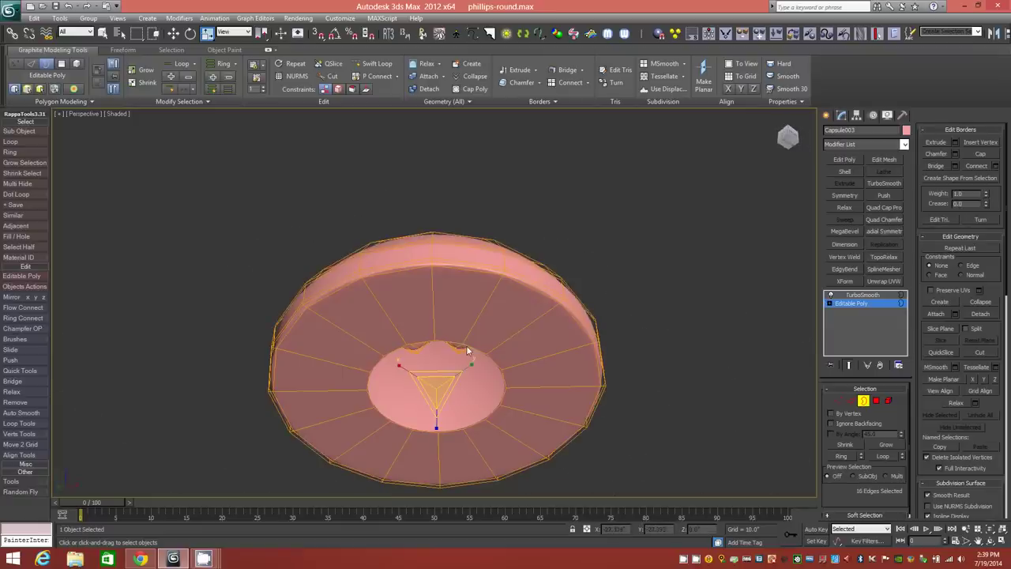
key("w")
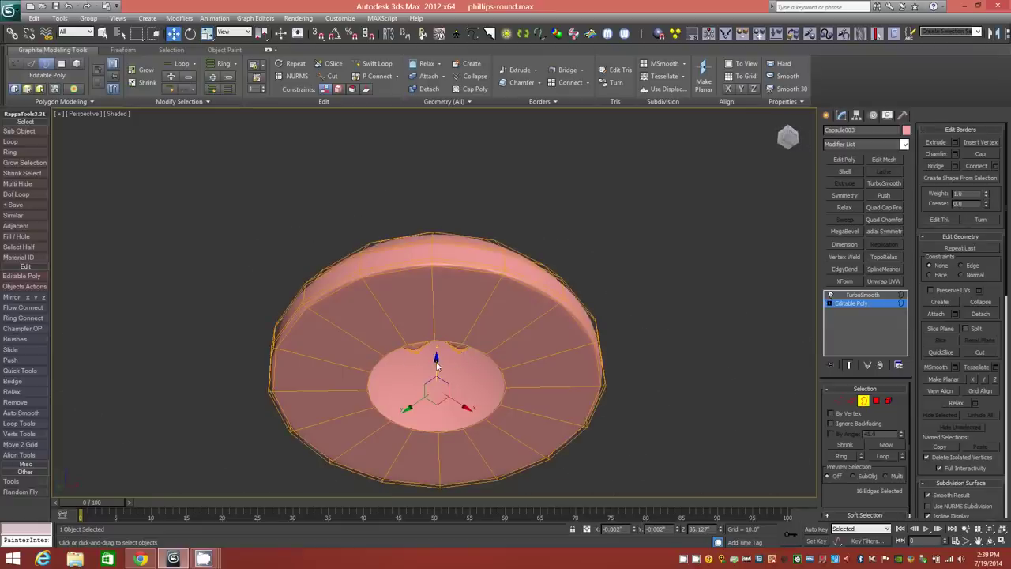
left_click_drag(436, 368, 438, 460, "shift")
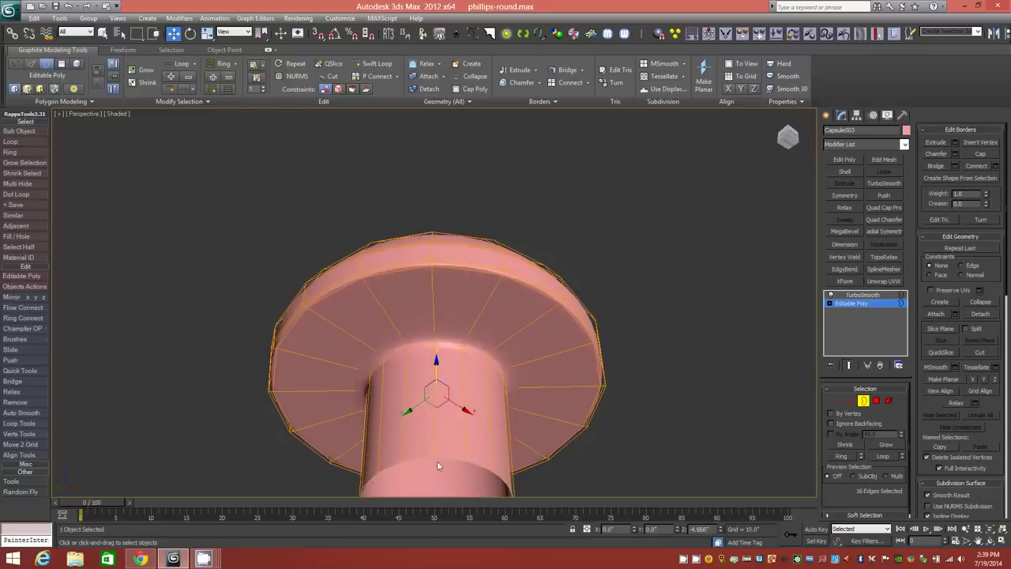
mouse_move(413, 303)
middle_mouse_down("alt")
mouse_move(449, 341)
mouse_move(414, 345)
mouse_move(429, 350)
middle_mouse_up("alt")
mouse_move(489, 337)
middle_mouse_down("alt")
mouse_move(443, 372)
mouse_move(413, 343)
mouse_move(462, 339)
middle_mouse_up("alt")
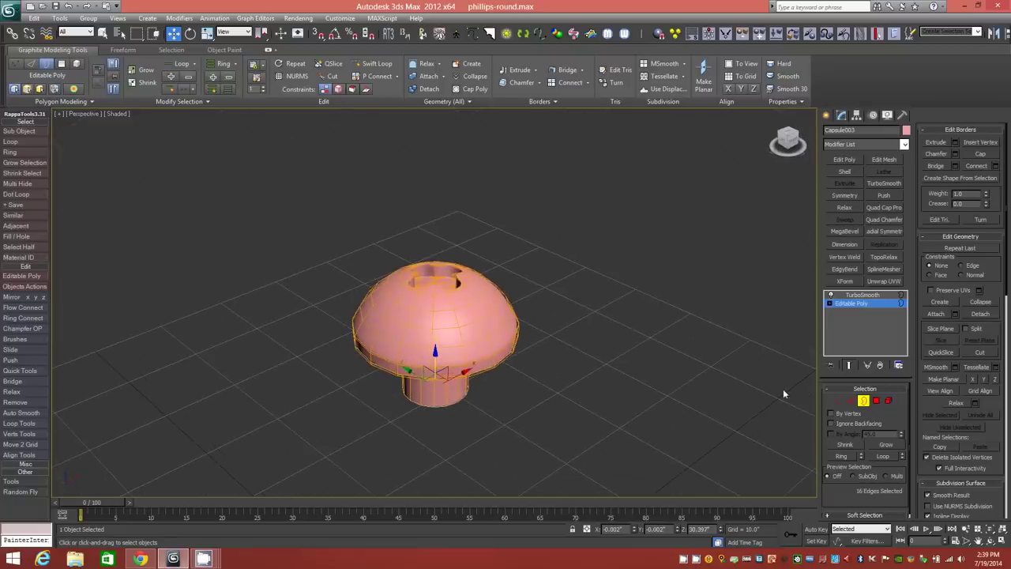
Exit Border sub-object mode and orbit to a side view of the finished screw.
left_click(863, 401)
mouse_move(364, 276)
middle_mouse_down("alt")
mouse_move(356, 297)
mouse_move(289, 257)
mouse_move(397, 237)
mouse_move(449, 295)
mouse_move(413, 265)
mouse_move(437, 249)
mouse_move(487, 262)
mouse_move(487, 280)
mouse_move(473, 270)
middle_mouse_up("alt")
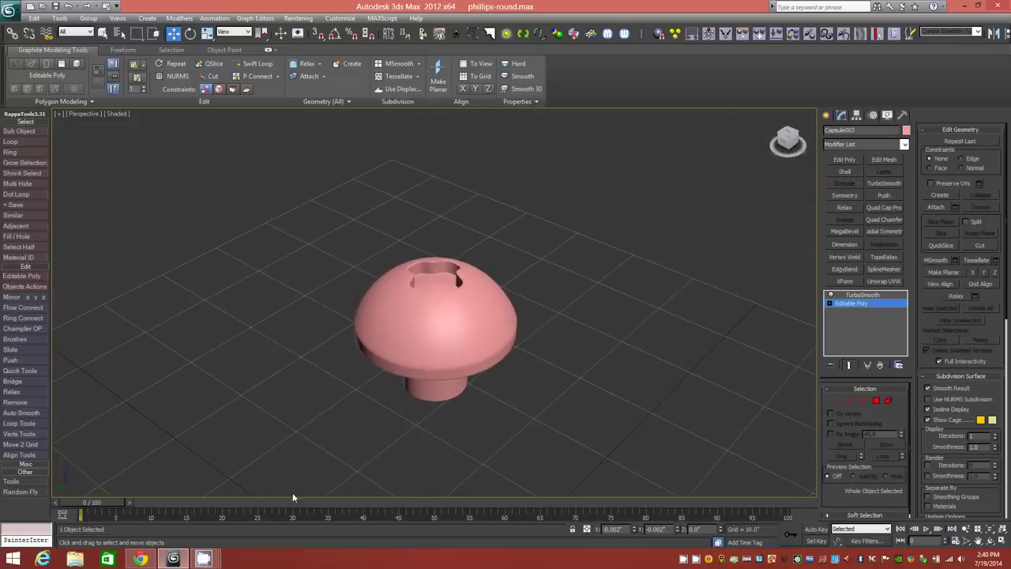